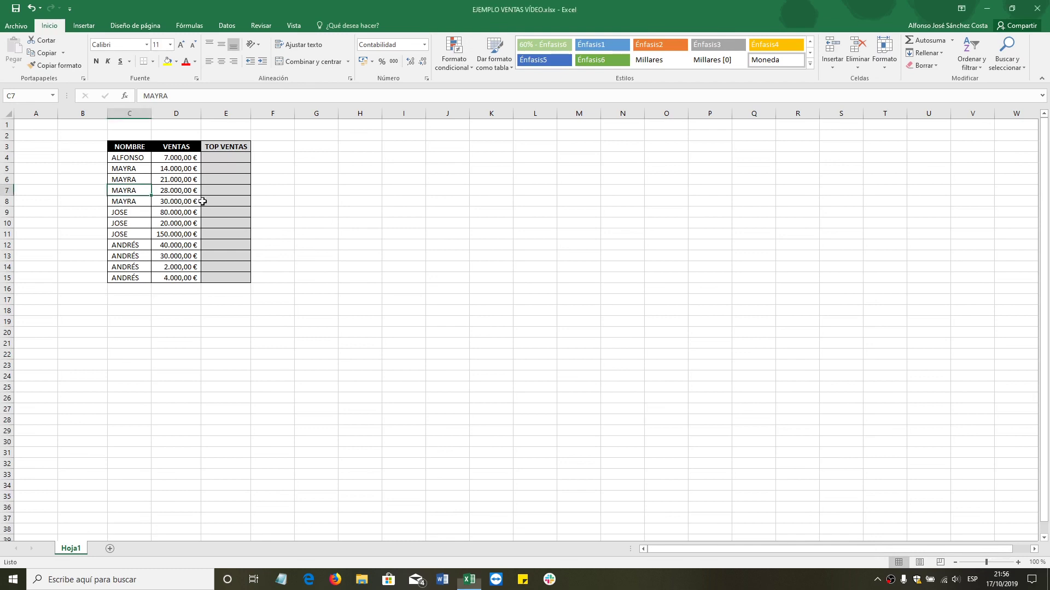
Point out ALFONSO's 7.000 € and MAYRA's 14.000 € and 28.000 € sales in the VENTAS column
left_click(159, 168)
left_click(175, 157)
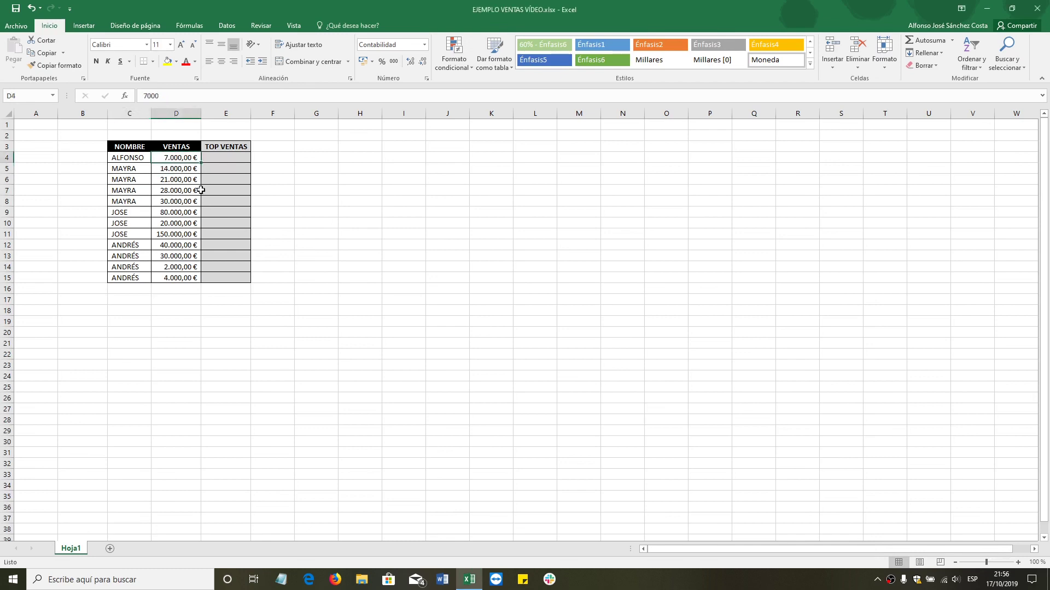
left_click(199, 172)
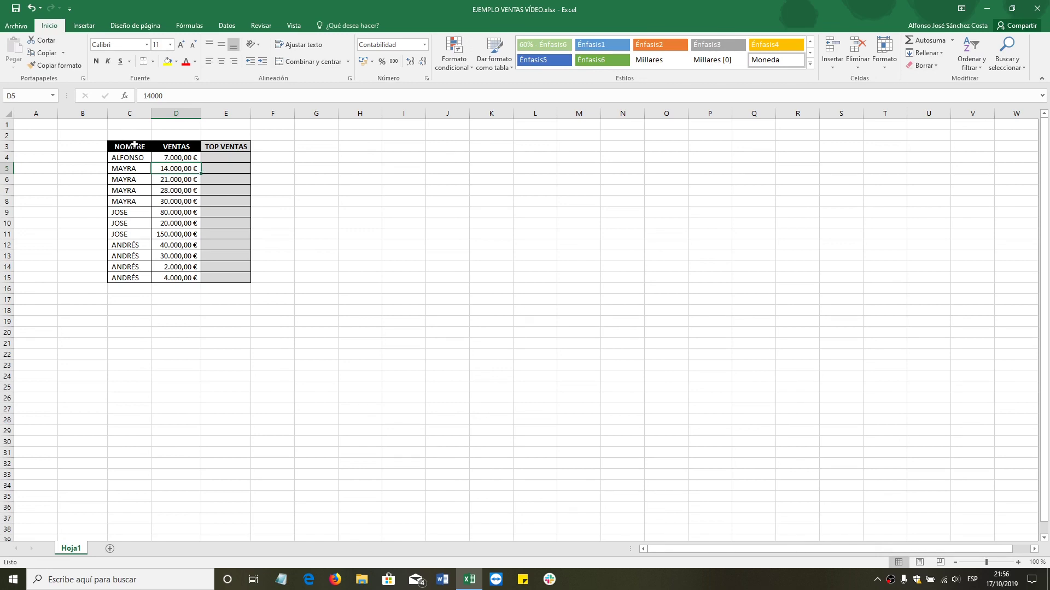
left_click_drag(134, 156, 156, 167)
left_click(170, 148)
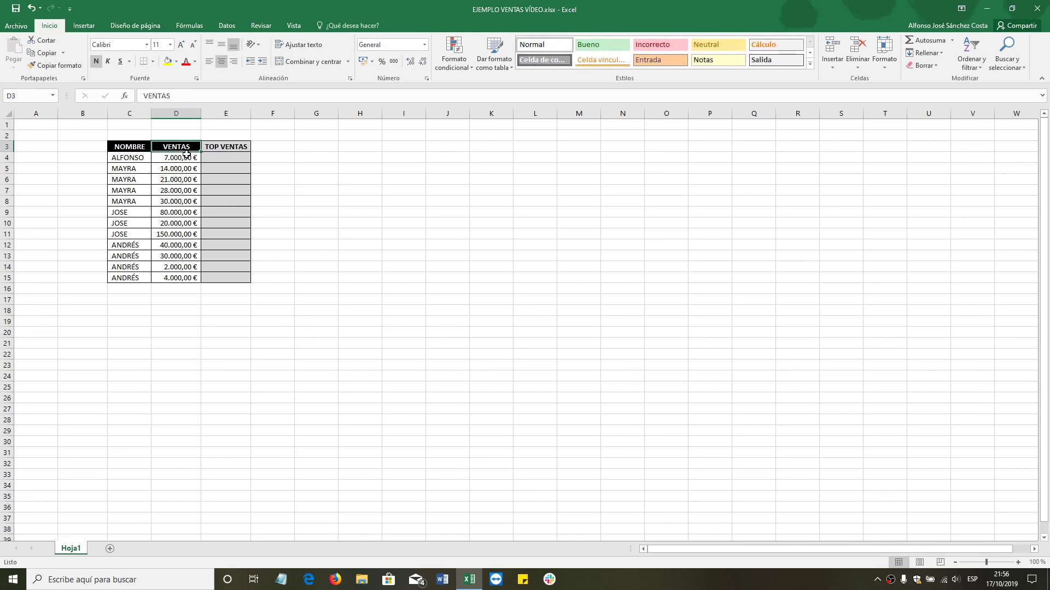
left_click_drag(176, 164, 176, 289)
left_click(180, 215)
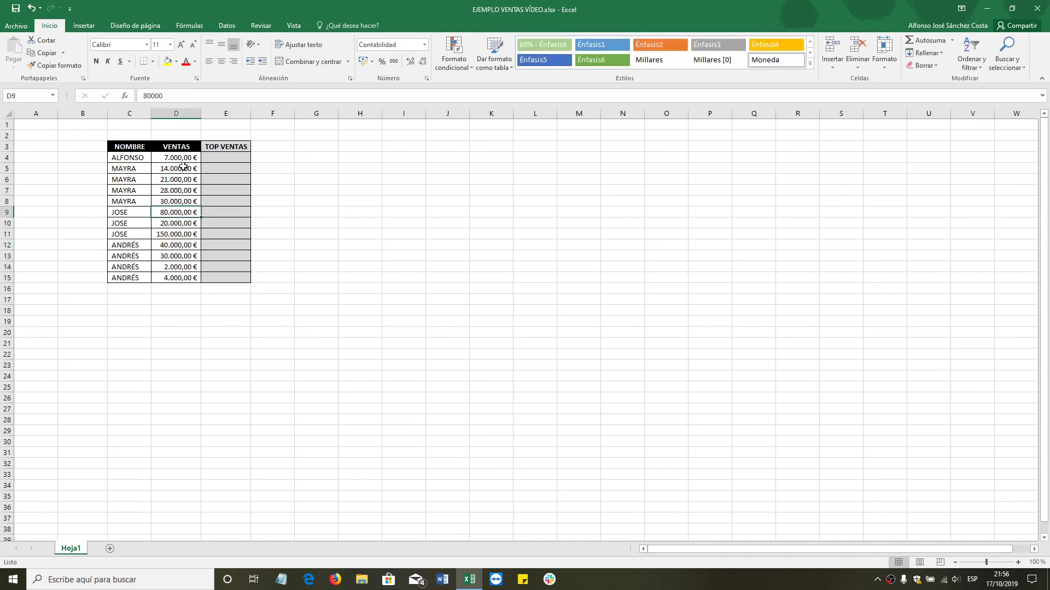
left_click_drag(180, 158, 191, 325)
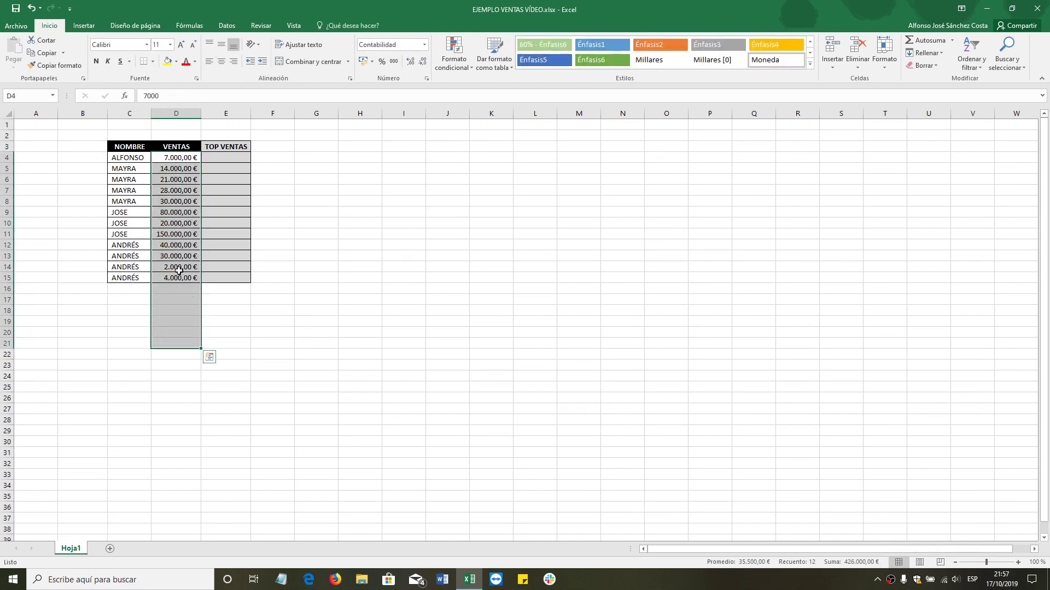
left_click(175, 234)
left_click(175, 191)
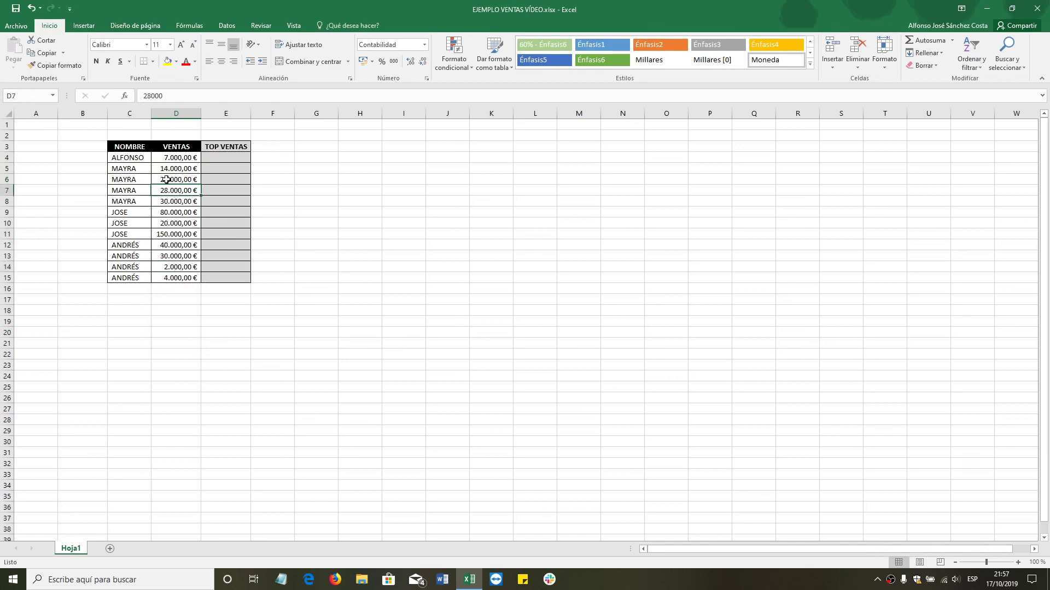
left_click(189, 168)
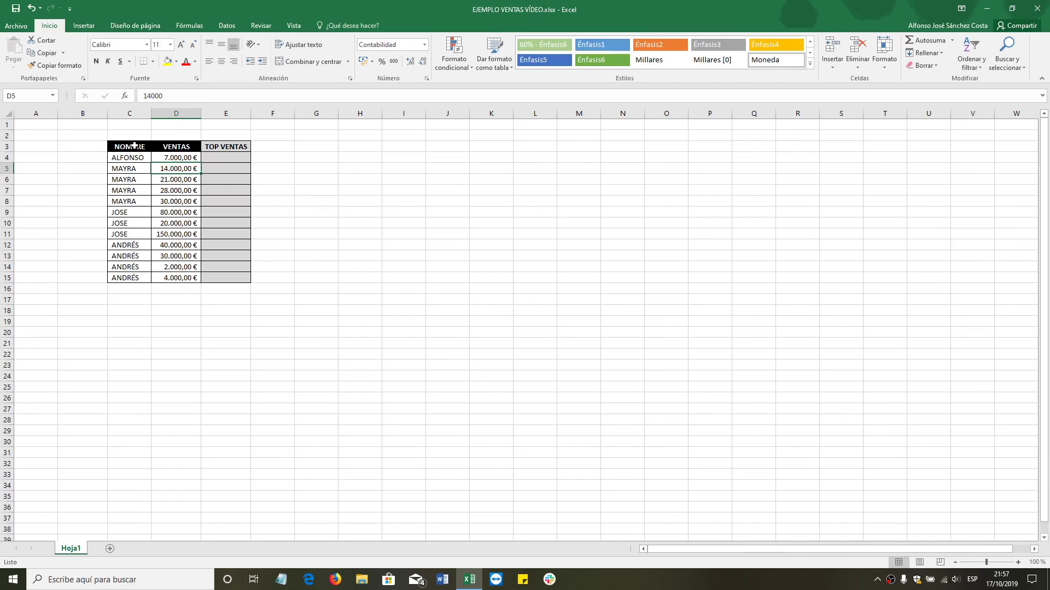
Highlight the NOMBRE and VENTAS columns and MAYRA's scattered name and sales entries
left_click(137, 114)
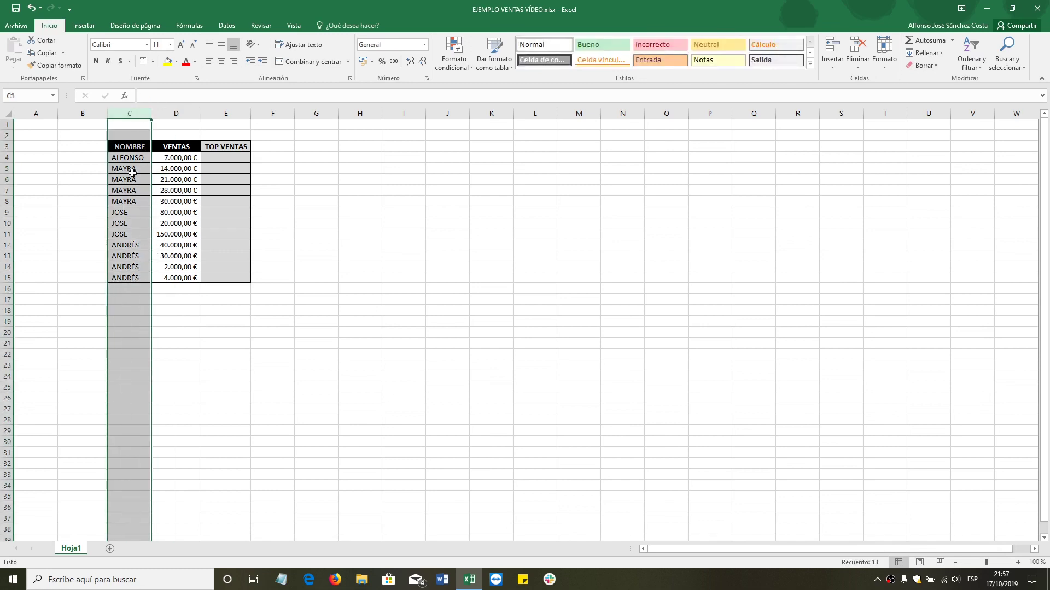
left_click_drag(132, 158, 162, 159)
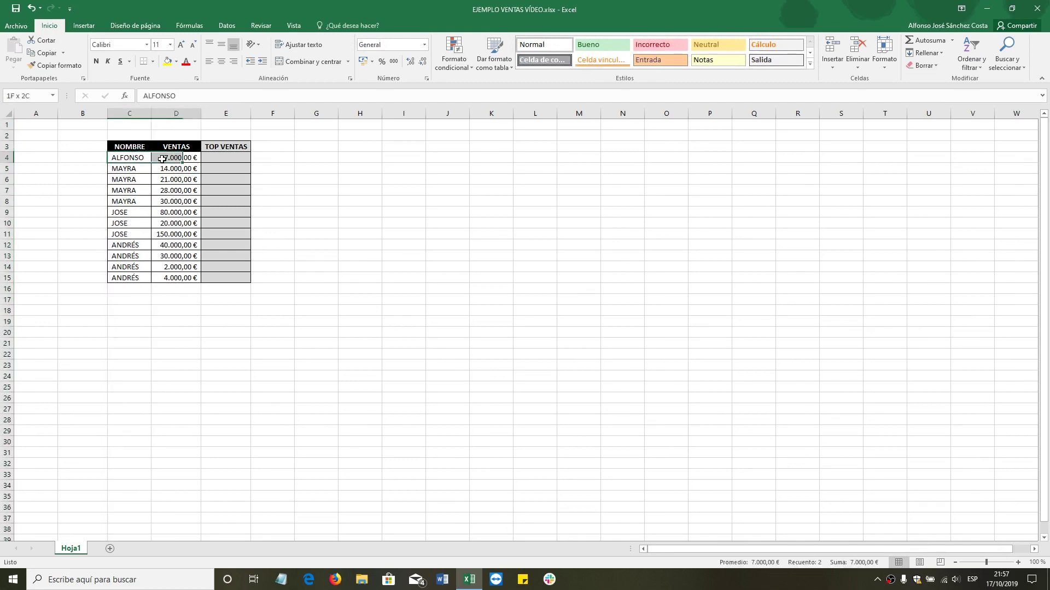
left_click(176, 114)
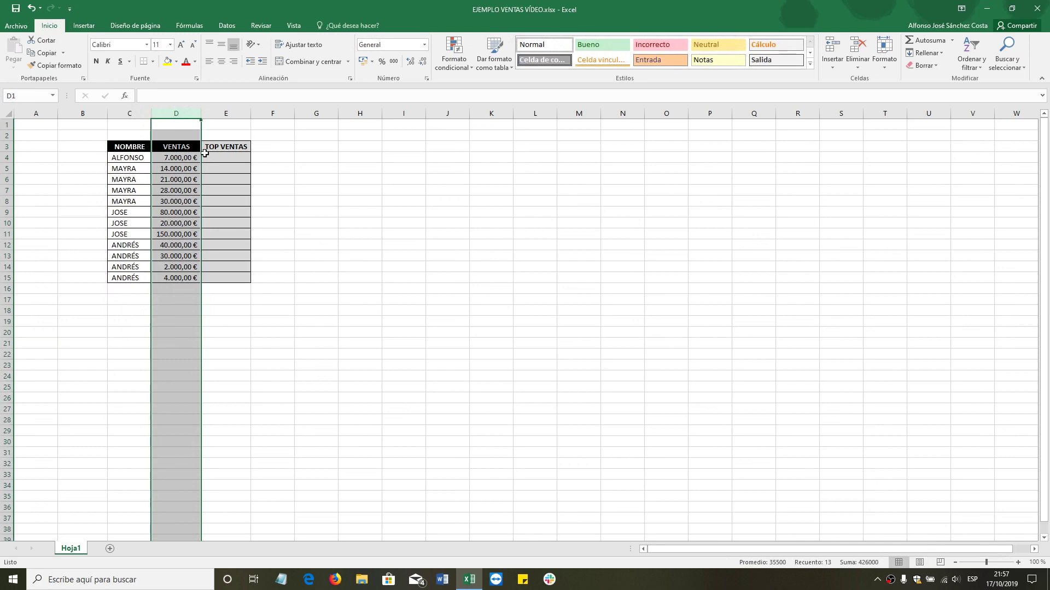
left_click(123, 159)
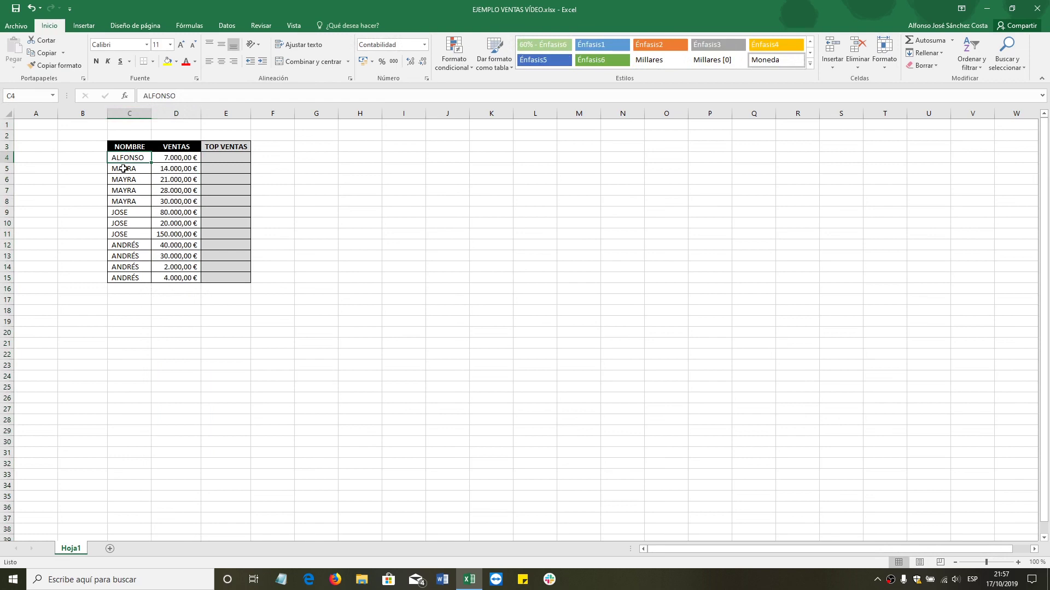
left_click_drag(124, 169, 132, 198)
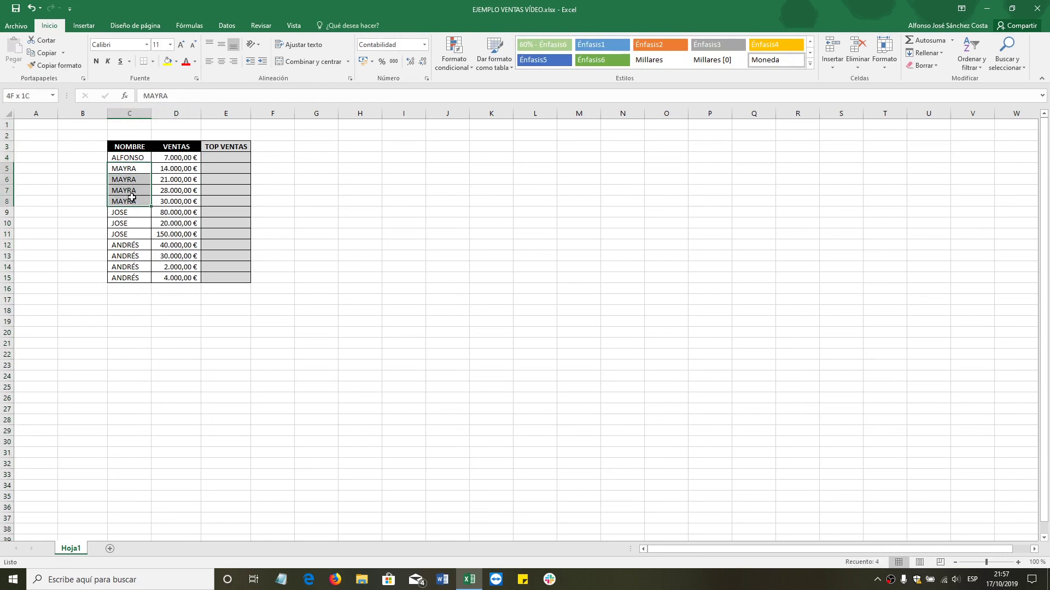
left_click_drag(171, 168, 171, 202)
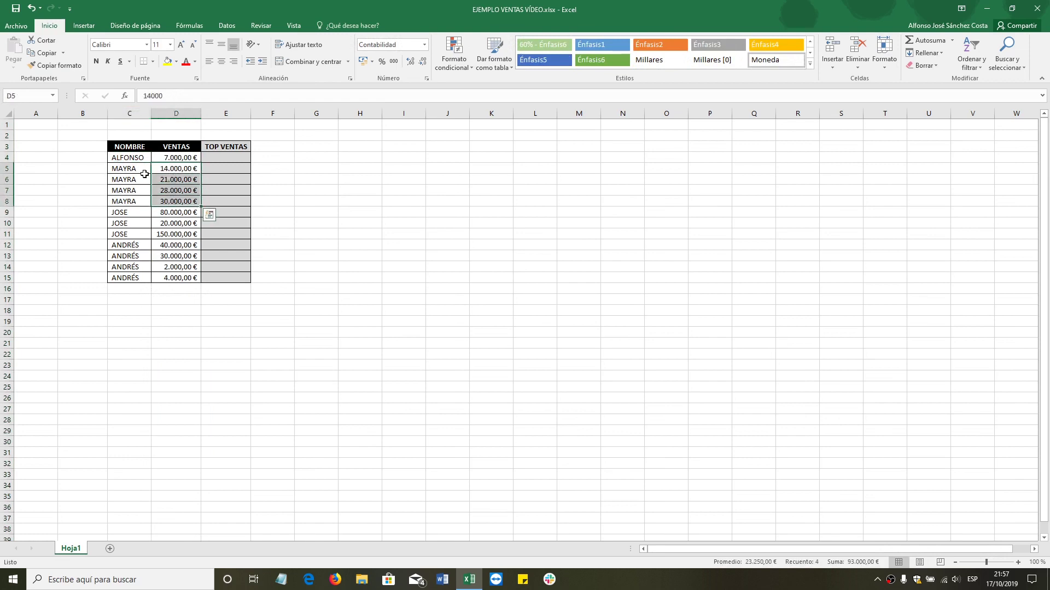
mouse_move(138, 168)
left_mouse_down()
mouse_move(134, 201)
mouse_move(169, 166)
mouse_move(222, 167)
left_mouse_up()
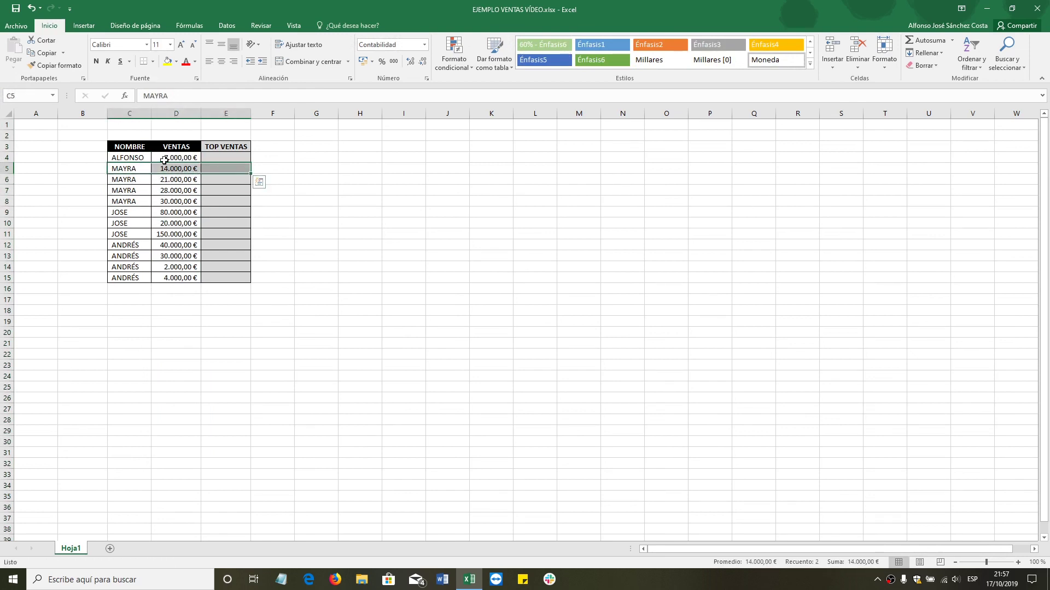
mouse_move(170, 201)
left_mouse_down()
mouse_move(173, 191)
mouse_move(137, 167)
mouse_move(215, 168)
left_mouse_up()
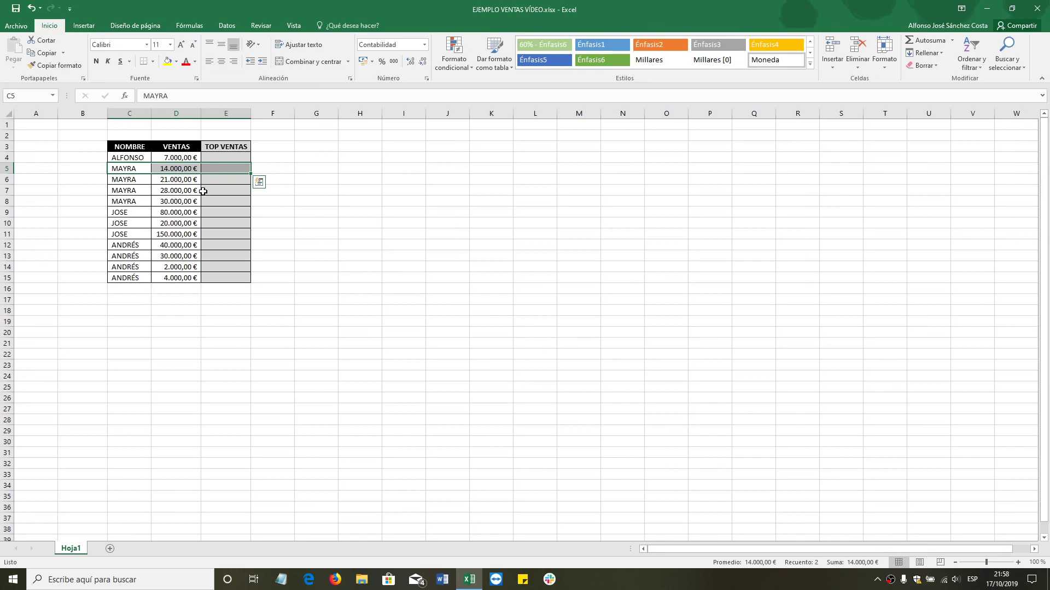
left_click(170, 193)
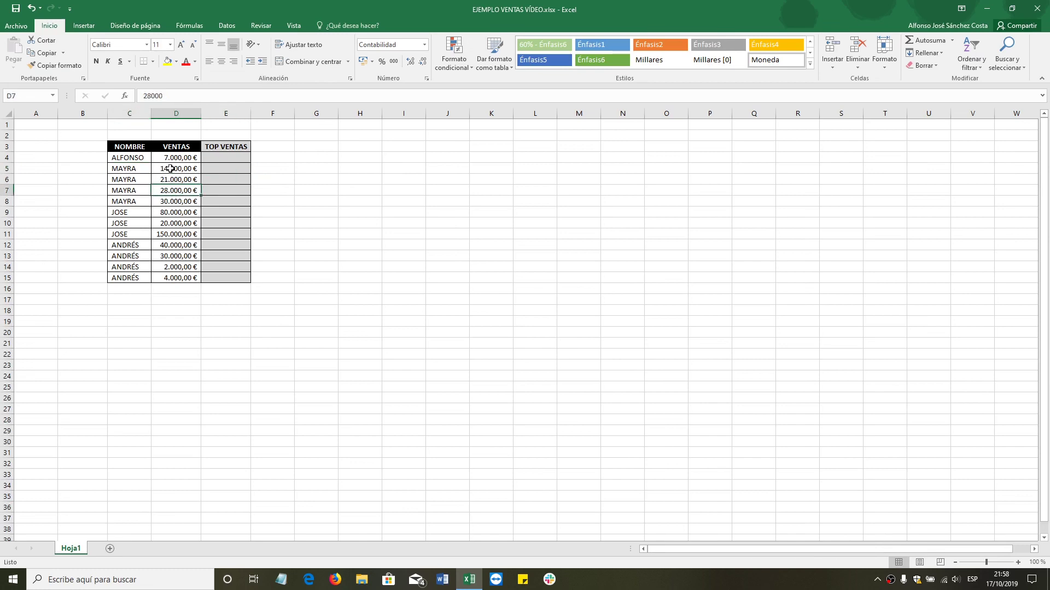
Point at the TOP VENTAS cells E5 and E4 beside MAYRA's and ALFONSO's sales
left_click(210, 171)
left_click_drag(162, 169, 251, 168)
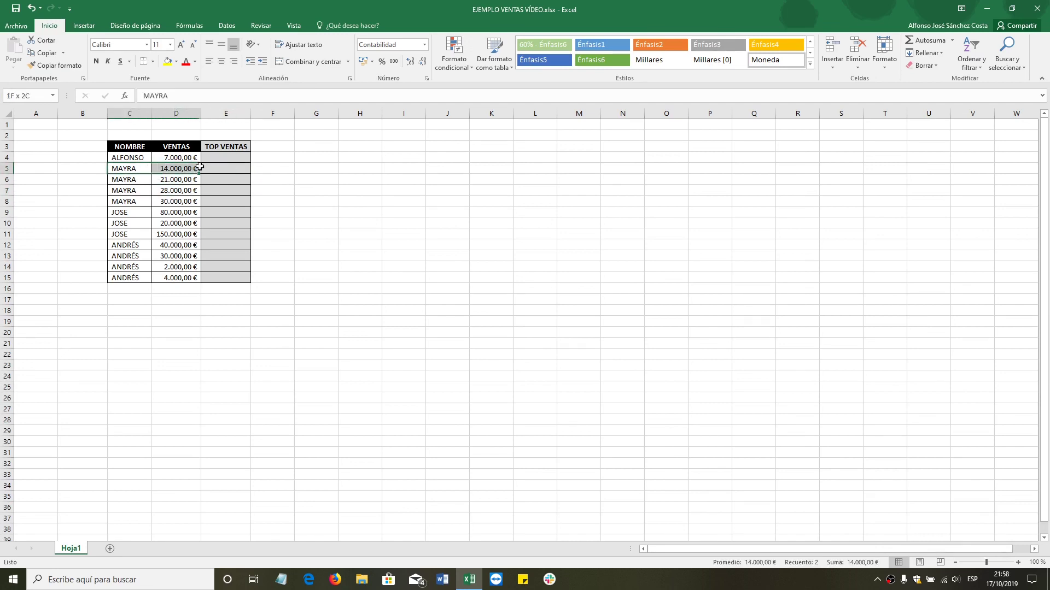
left_click(255, 172)
left_click(235, 170)
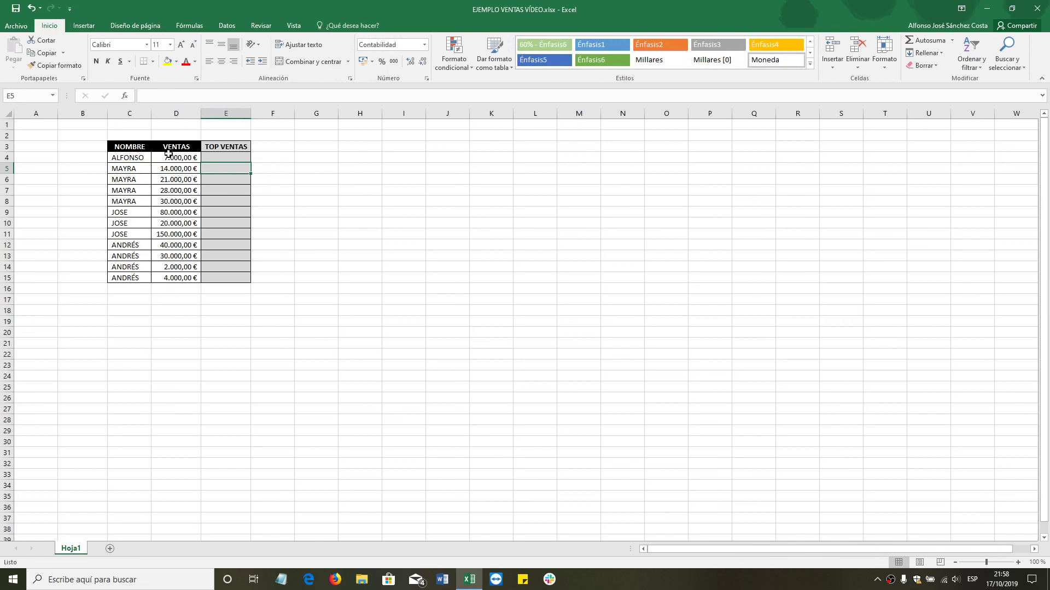
left_click(187, 159)
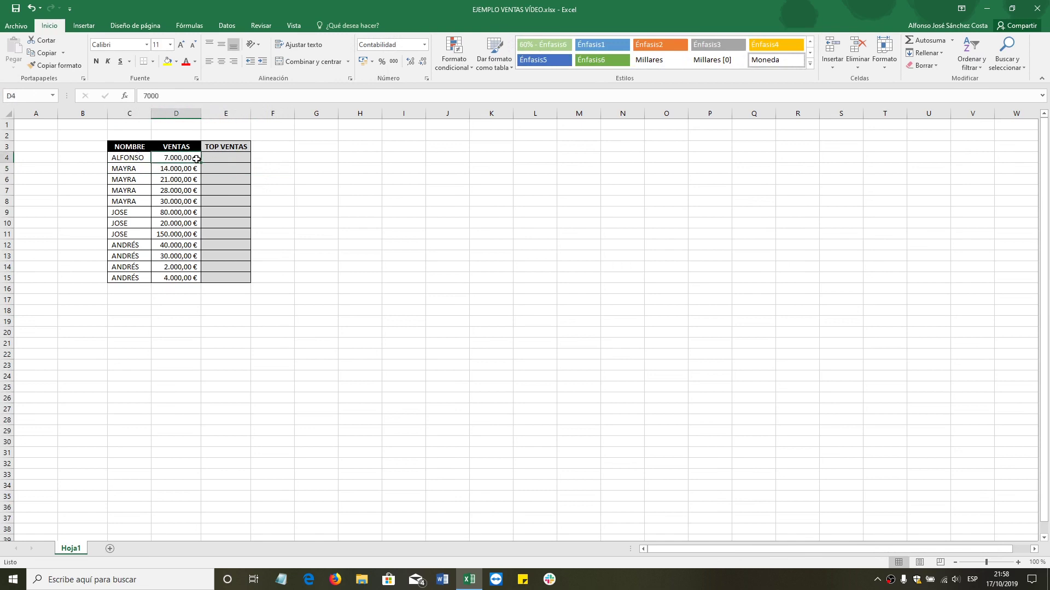
left_click(217, 158)
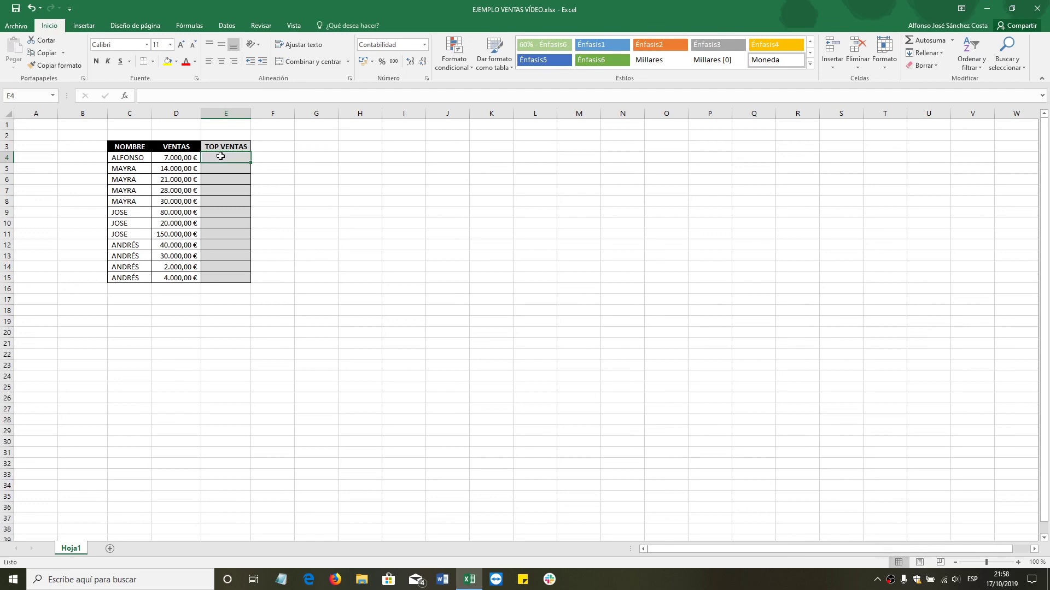
left_click(179, 145)
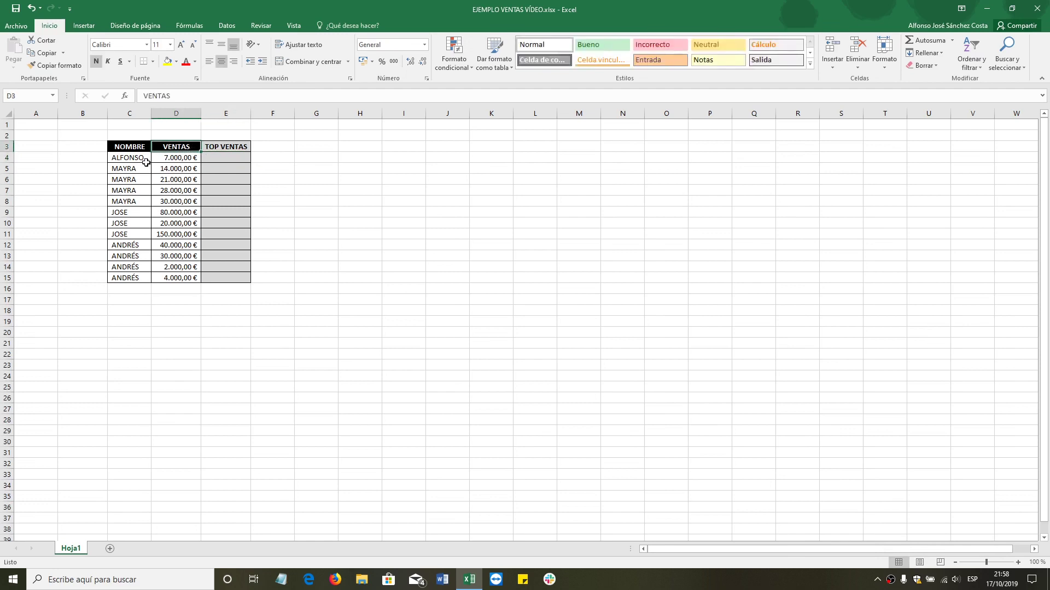
Sort names C4:C15 A to Z, expanding the selection so sales follow
left_click_drag(146, 162, 141, 276)
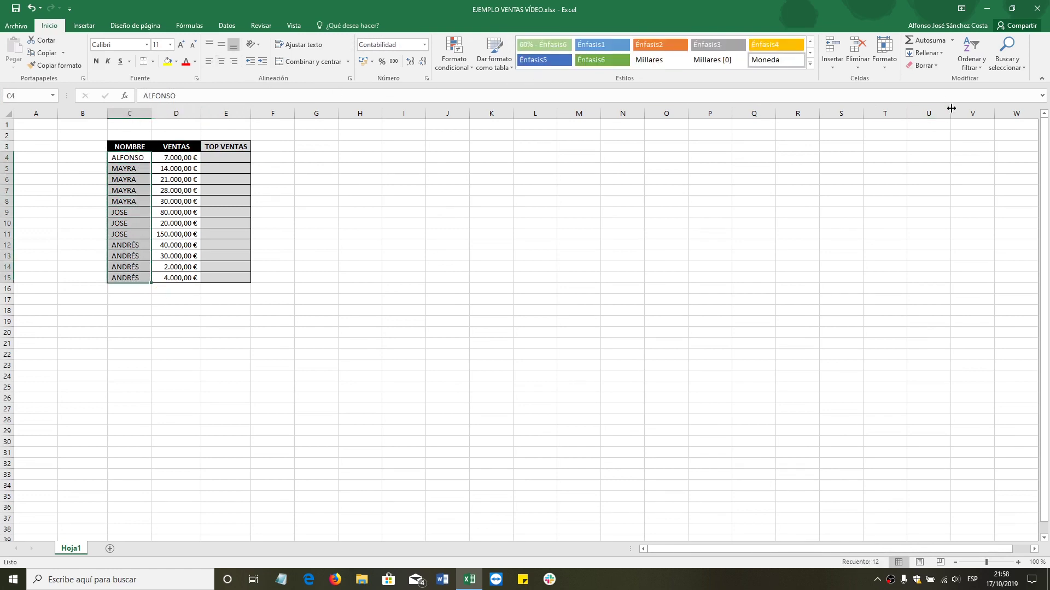
left_click(976, 68)
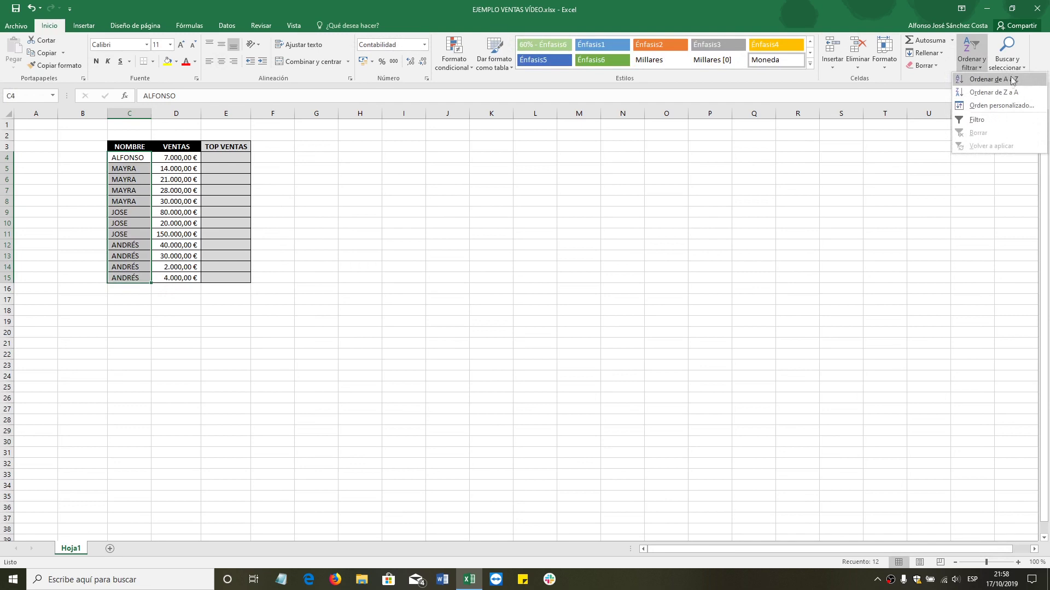
left_click(1004, 81)
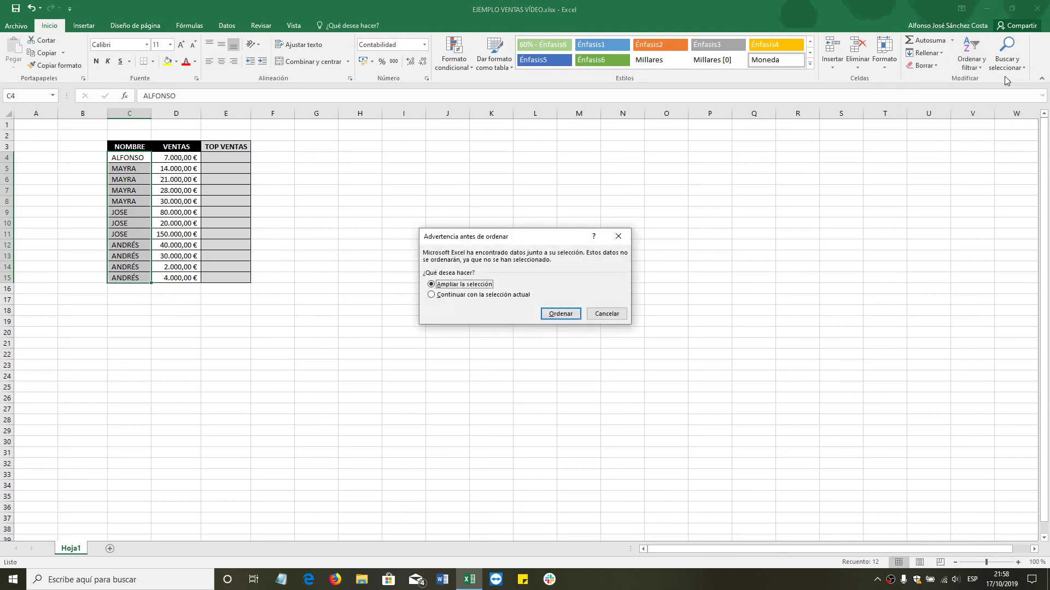
left_click(563, 309)
Point out the now-grouped names in column C and their sales in column D
left_click(129, 181)
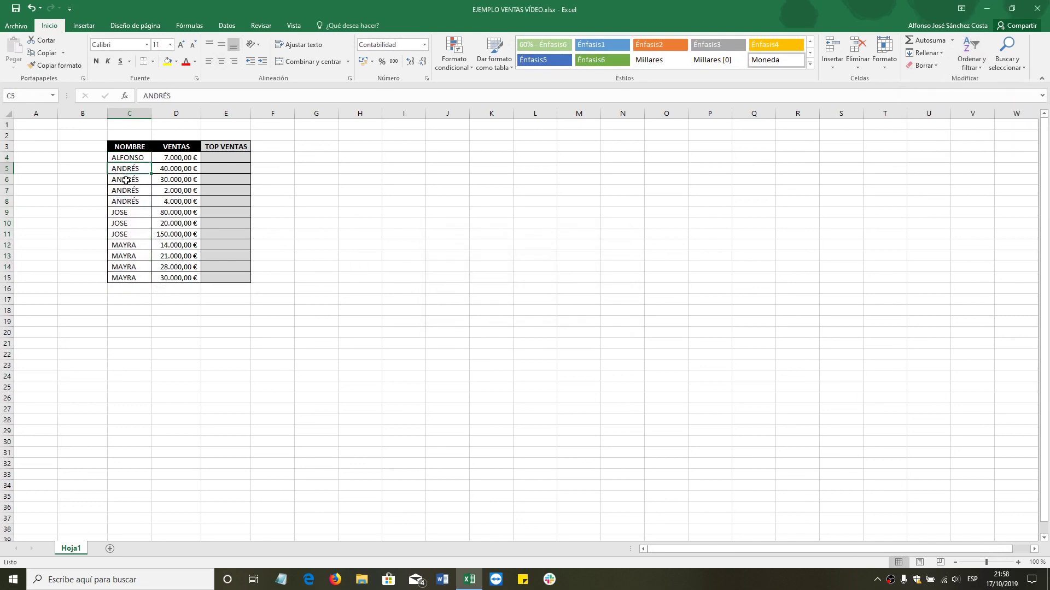
left_click(129, 212)
left_click(129, 241)
left_click(167, 233)
left_click(181, 212)
left_click(186, 190)
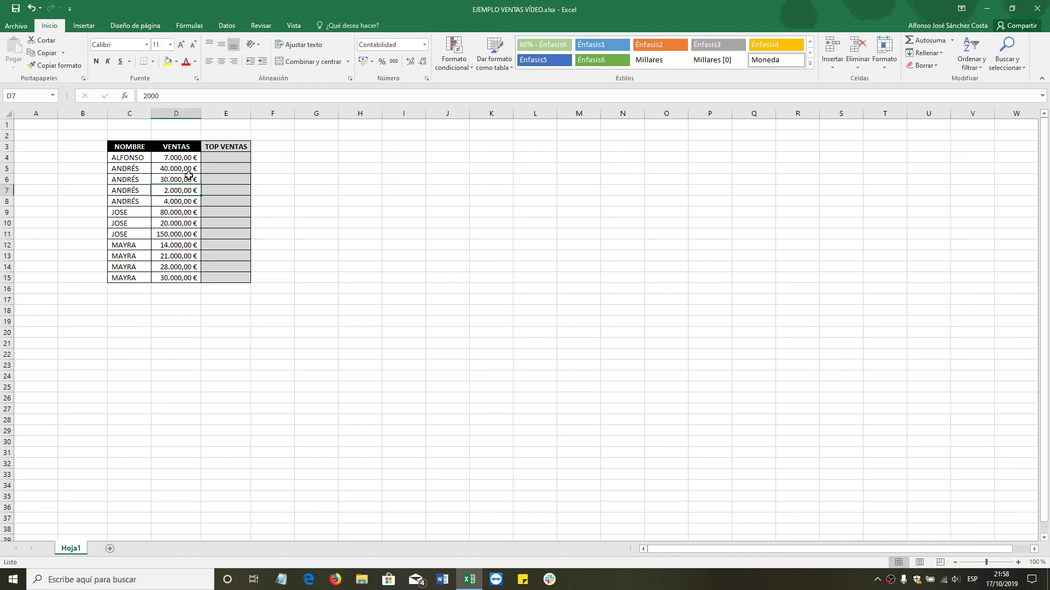
Enter =SUMAR.SI(C4:C15;C4;D4:D15) in E4, giving ALFONSO's total of 7.000 €
left_click(228, 157)
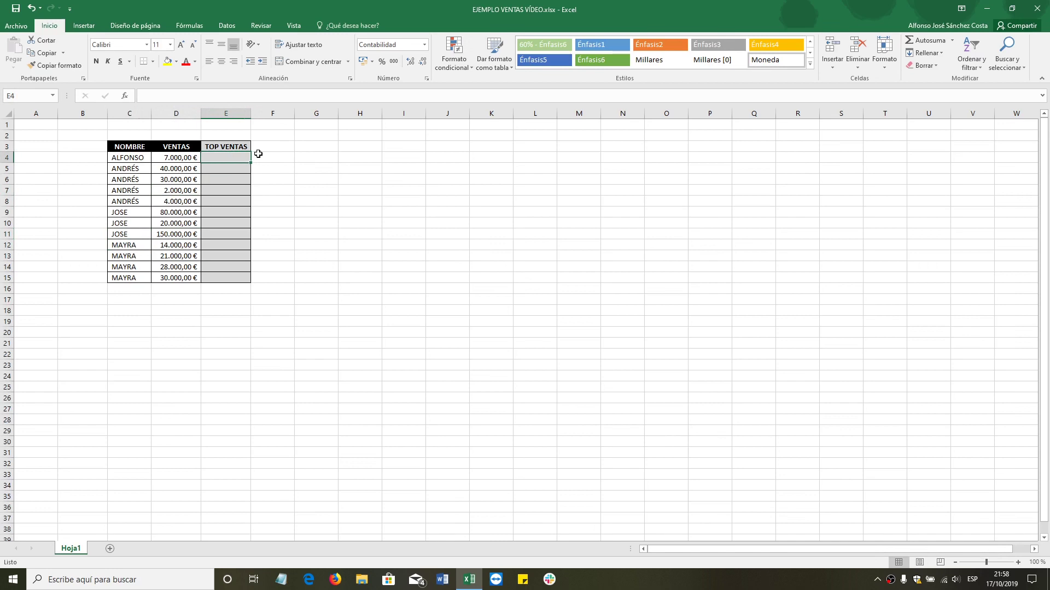
type("=sun")
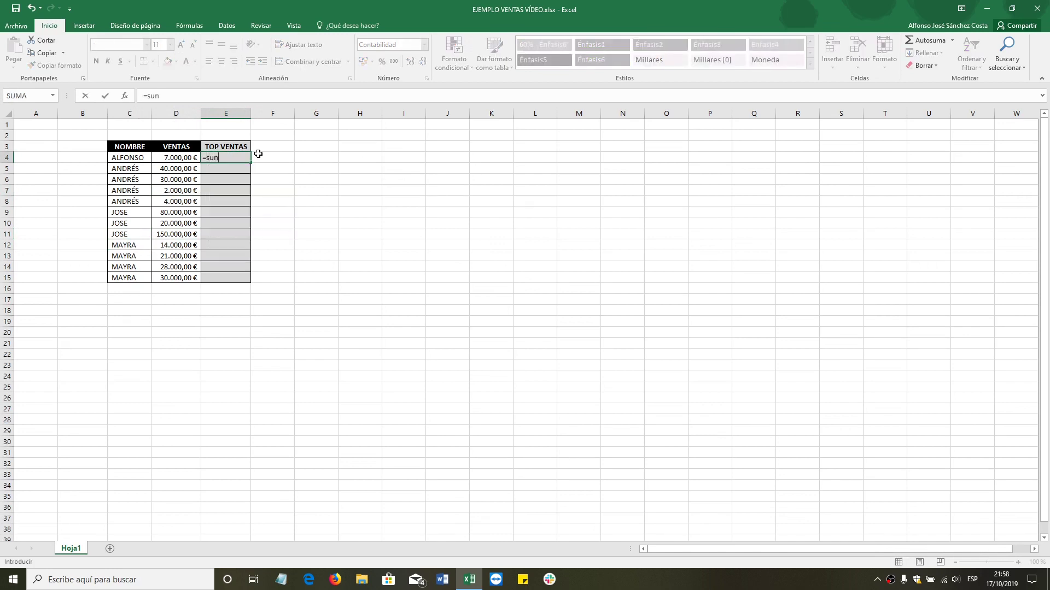
key("BackSpace")
key("BackSpace")
key("BackSpace")
type("SUMAR.S")
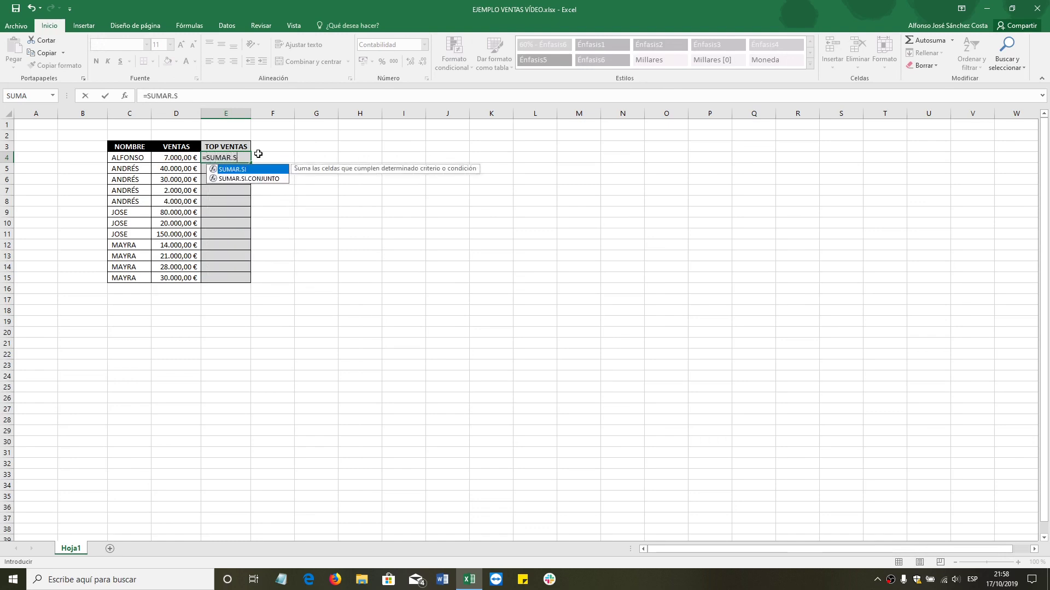
type("I(")
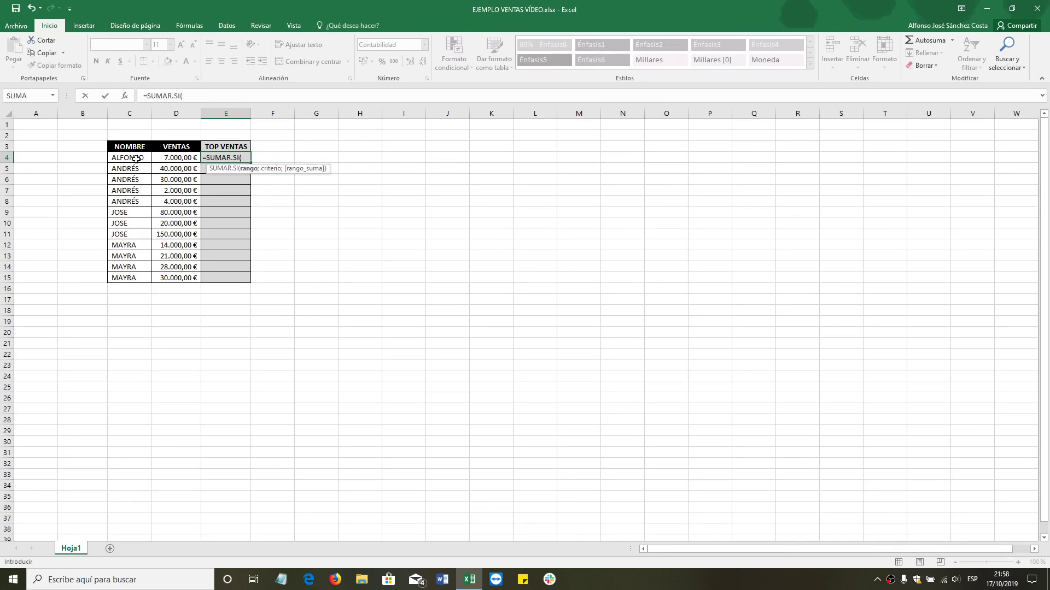
left_click_drag(136, 159, 131, 278)
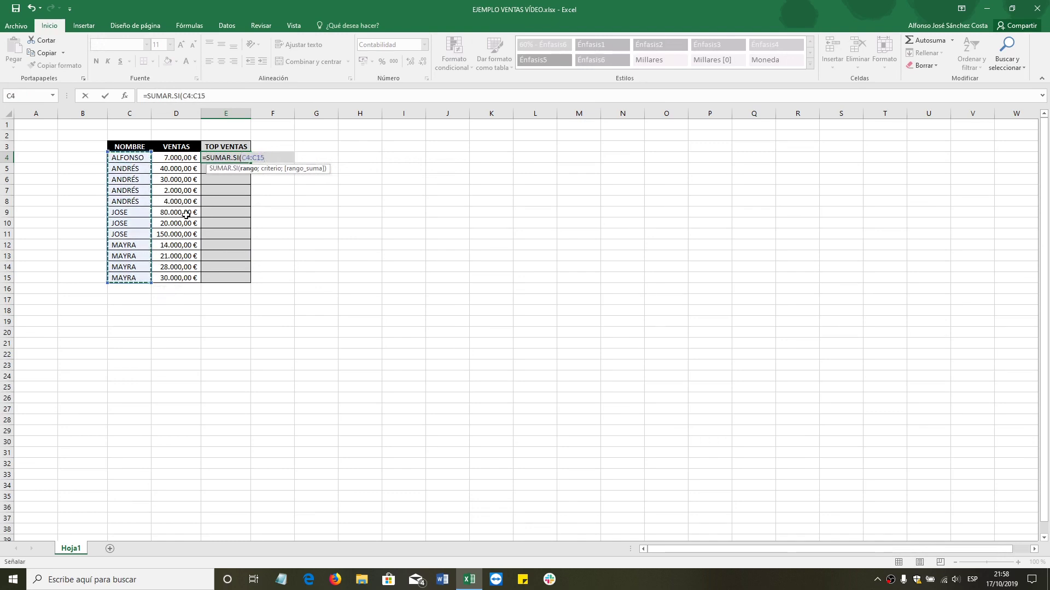
type(";")
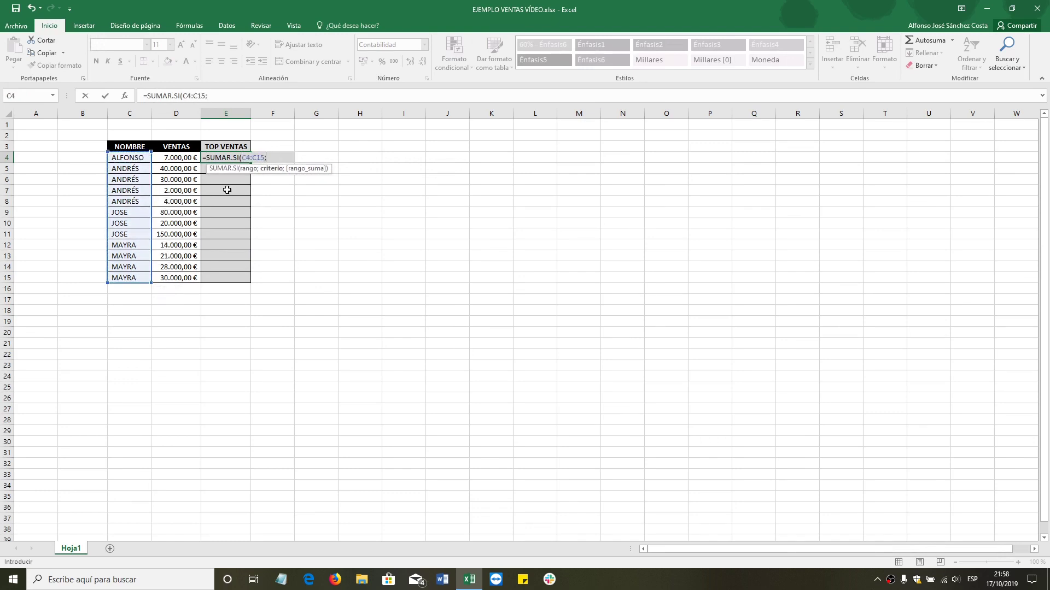
left_click(139, 159)
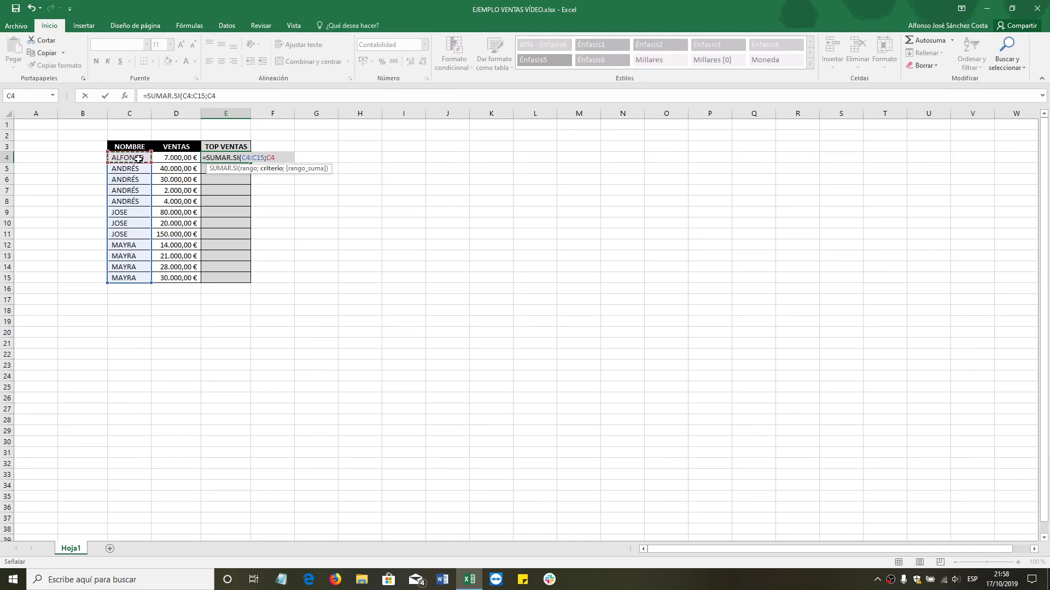
type(";")
left_click_drag(176, 158, 175, 281)
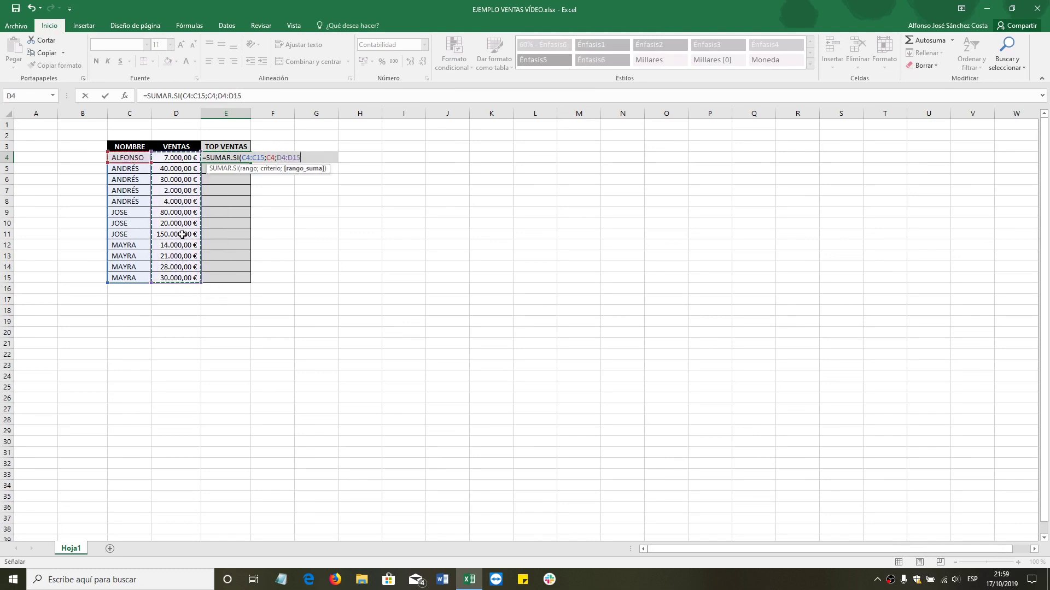
key("Return")
Fill the E4 SUMAR.SI formula down to E15 and check the copy in E5
left_click(222, 160)
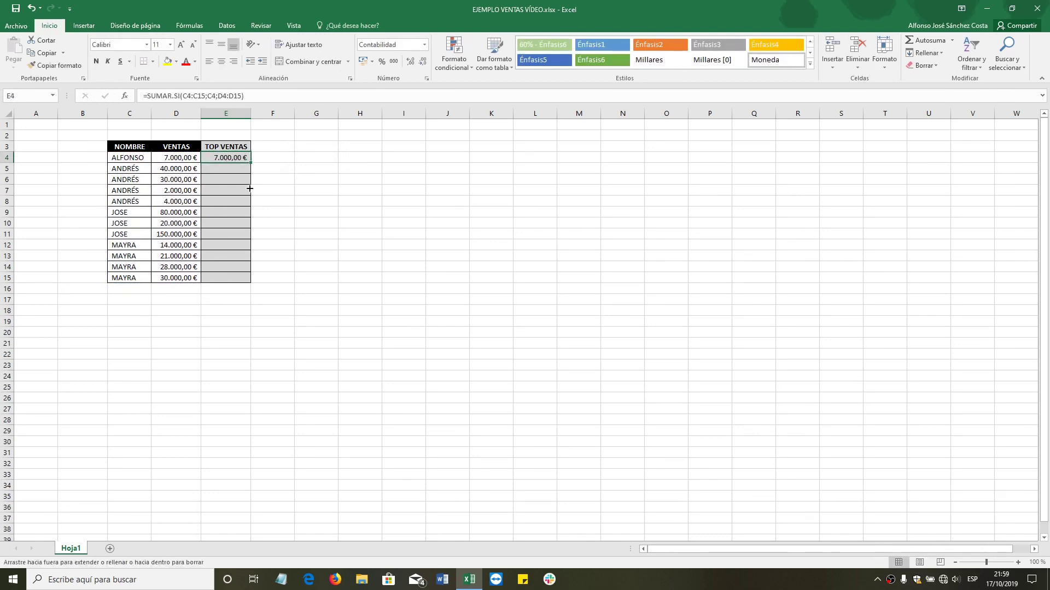
left_click_drag(251, 162, 228, 278)
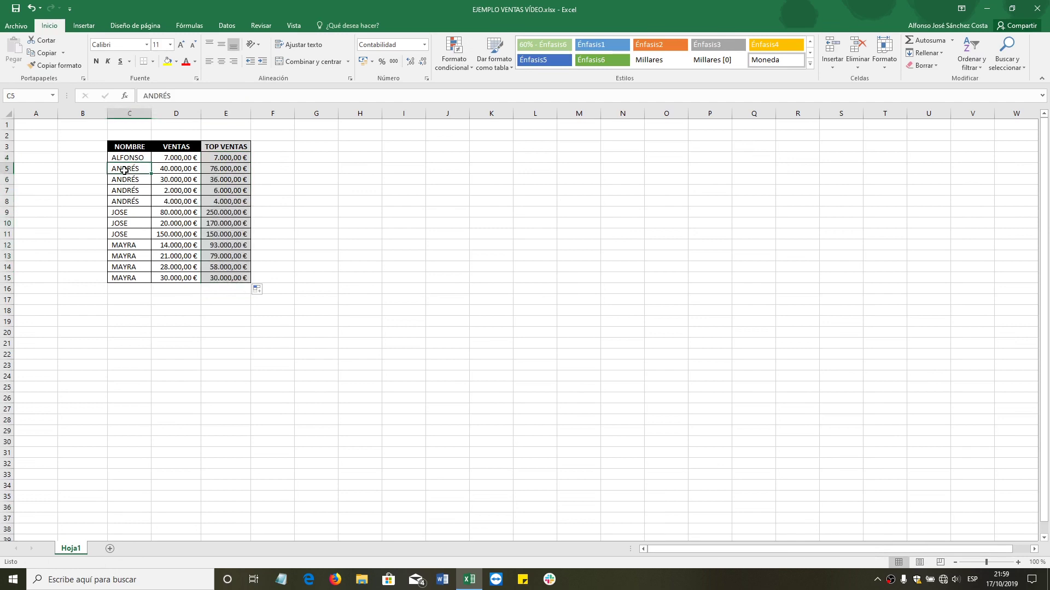
left_click_drag(125, 169, 224, 170)
left_click(224, 171)
Compare the ANDRÉS and JOSE rows, checking JOSE's 250.000 € total in E9
mouse_move(139, 168)
left_mouse_down()
mouse_move(234, 170)
mouse_move(225, 279)
left_mouse_up()
left_click(233, 198)
left_click(121, 215)
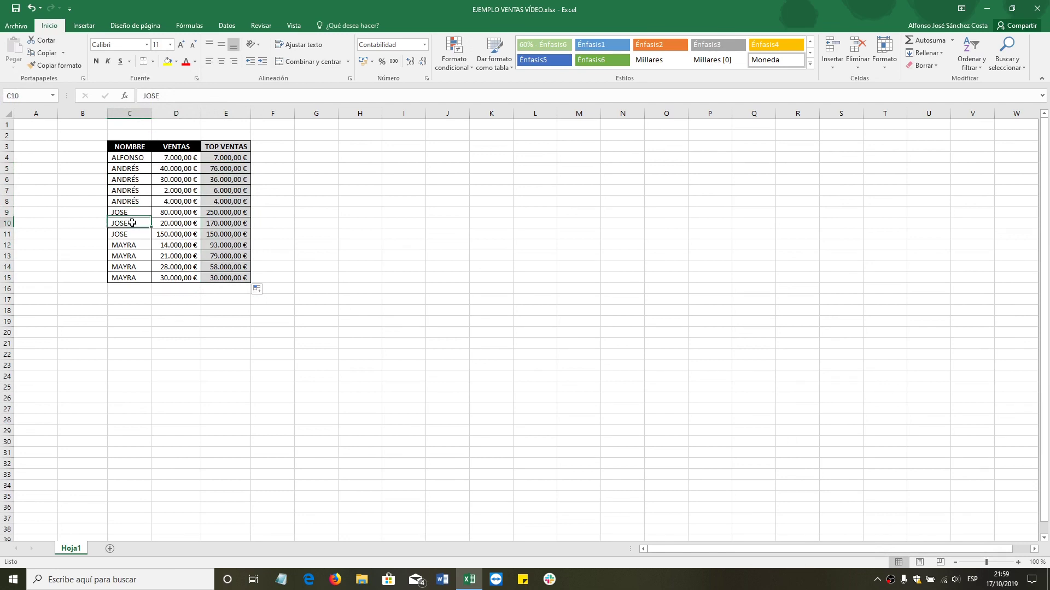
left_click_drag(139, 222, 227, 223)
left_click_drag(123, 212, 225, 213)
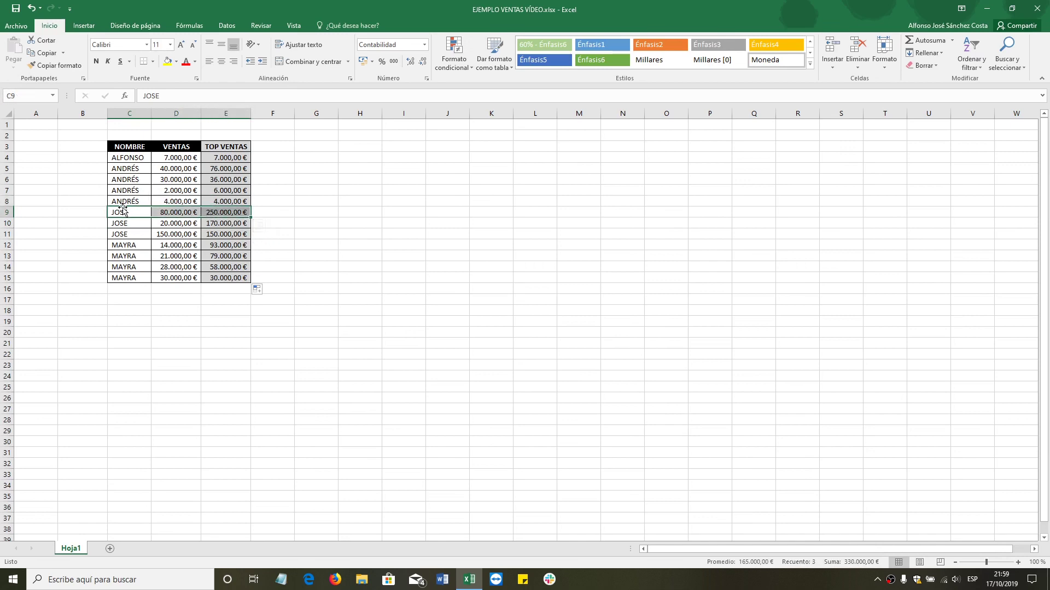
left_click(218, 210)
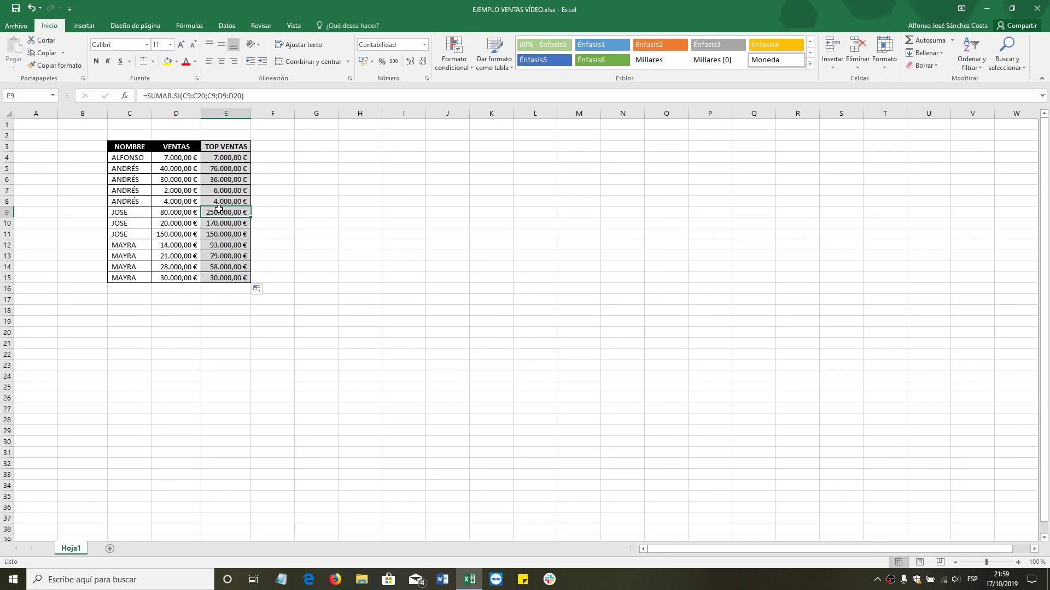
left_click_drag(225, 158, 237, 278)
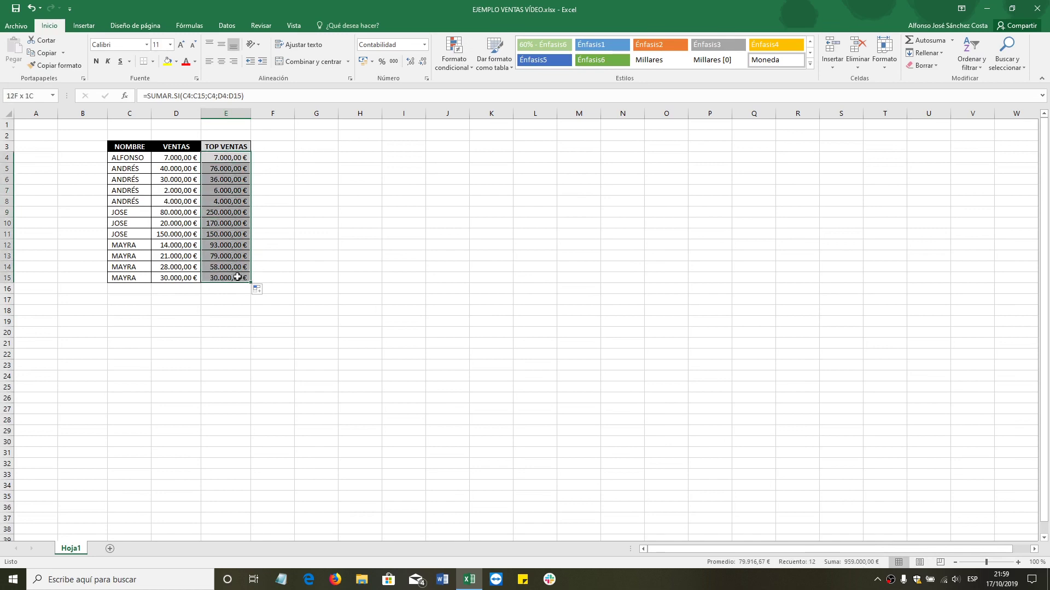
left_click(971, 55)
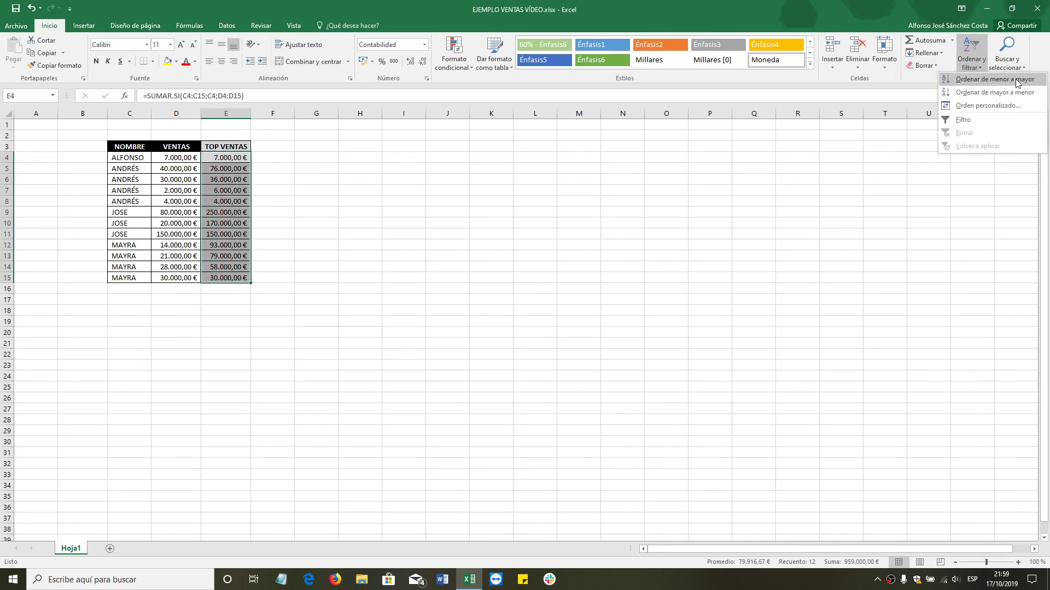
left_click(1018, 80)
left_click(559, 316)
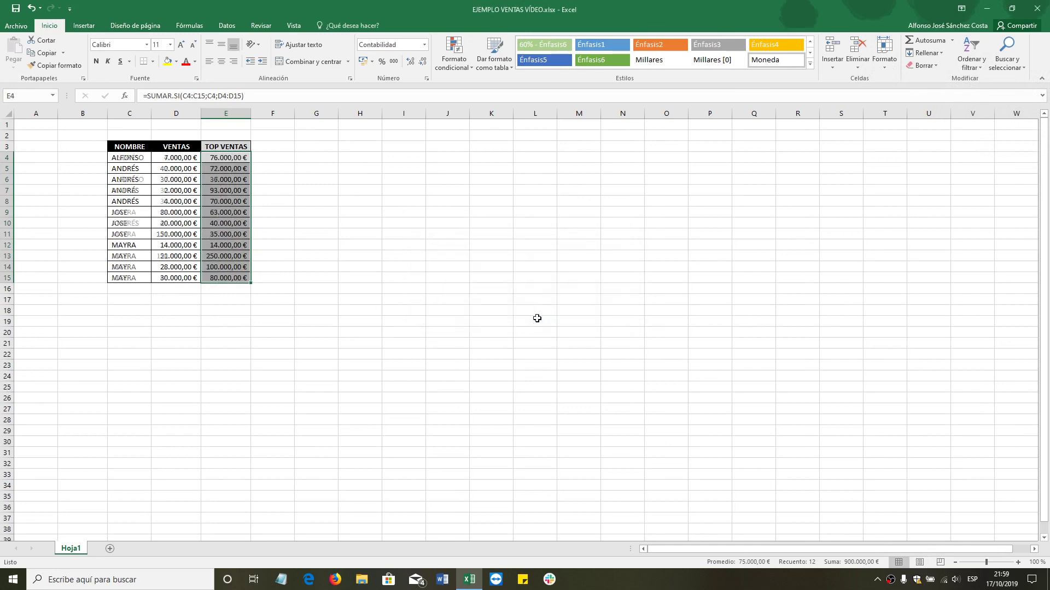
left_click(227, 158)
left_click(234, 190)
left_click(229, 202)
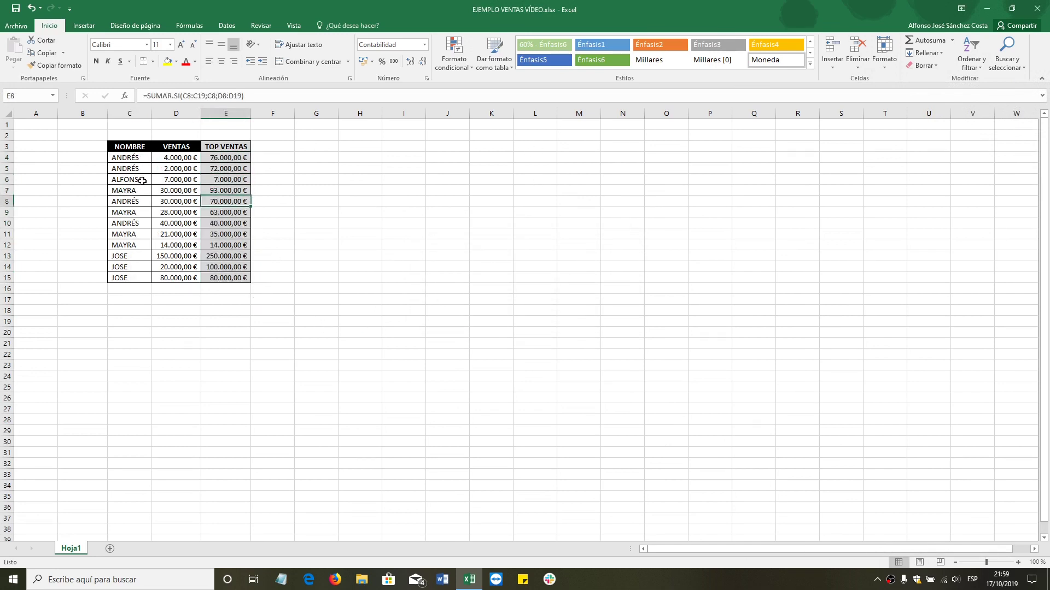
left_click_drag(180, 191, 131, 190)
left_click(229, 191)
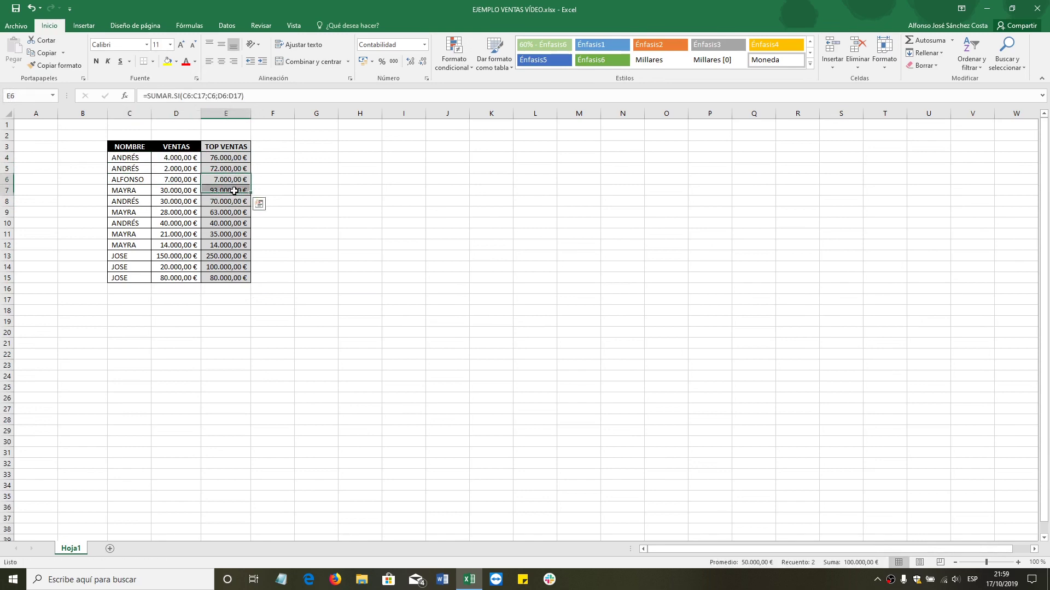
left_click(235, 213)
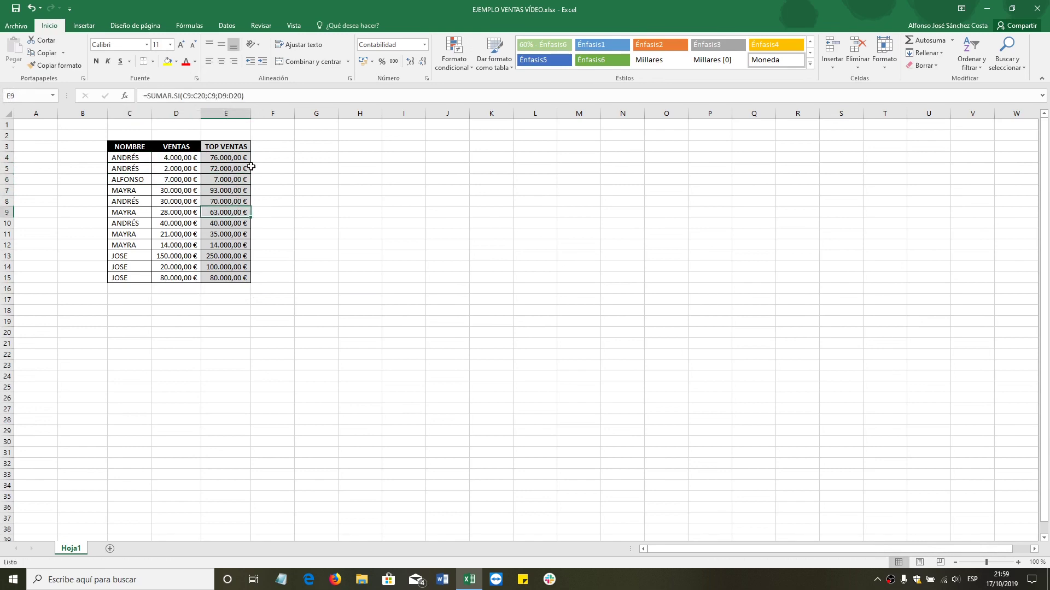
key("ctrl+z")
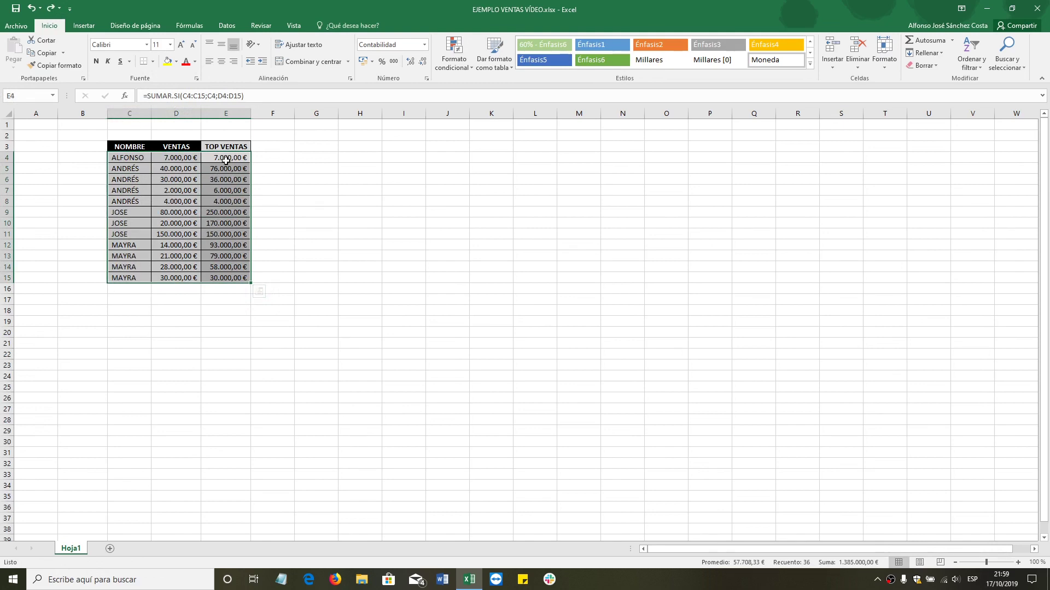
Rewrite E4 to begin =SI(C4<>C3;… wrapping the SUMAR.SI total in a name-change test
left_click(224, 160)
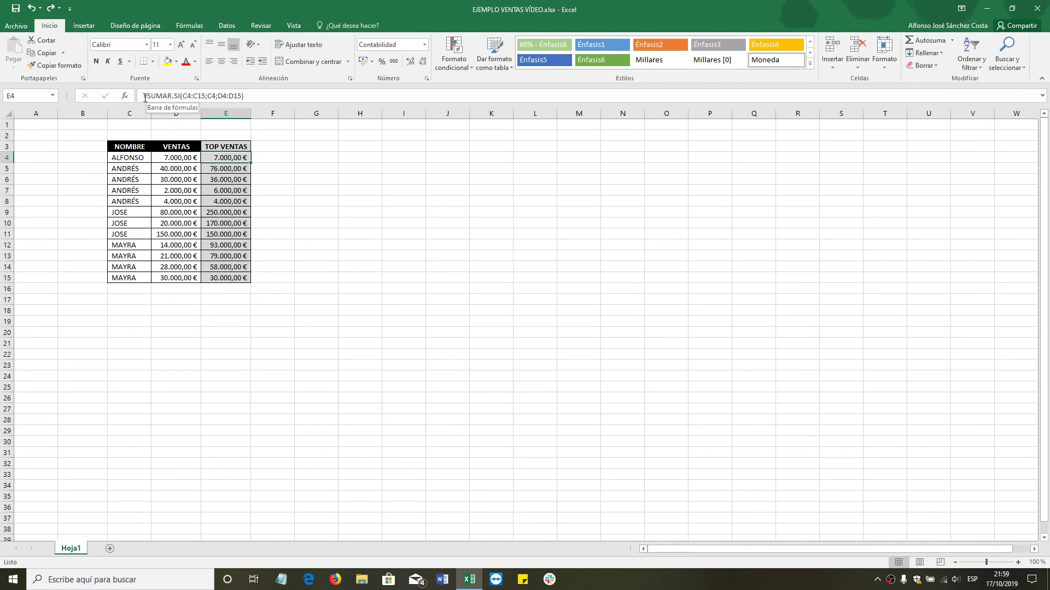
left_click(146, 96)
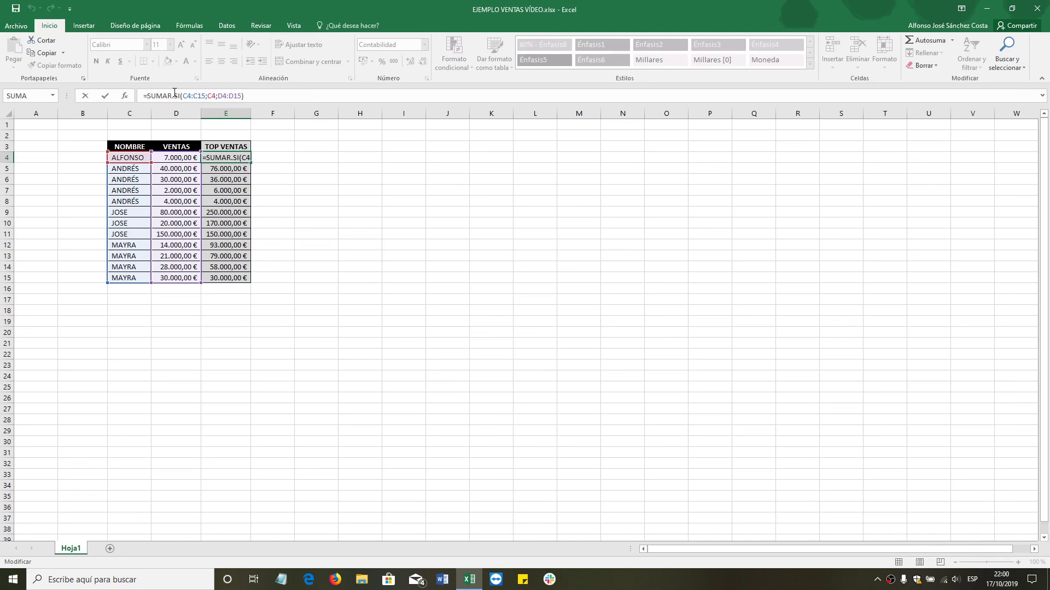
type("SI")
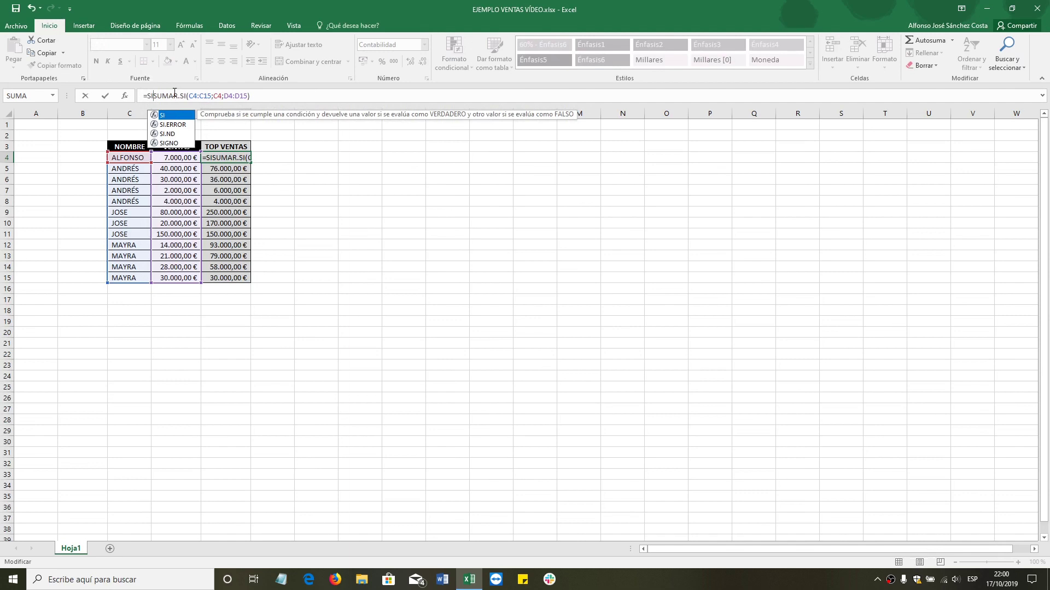
type("(")
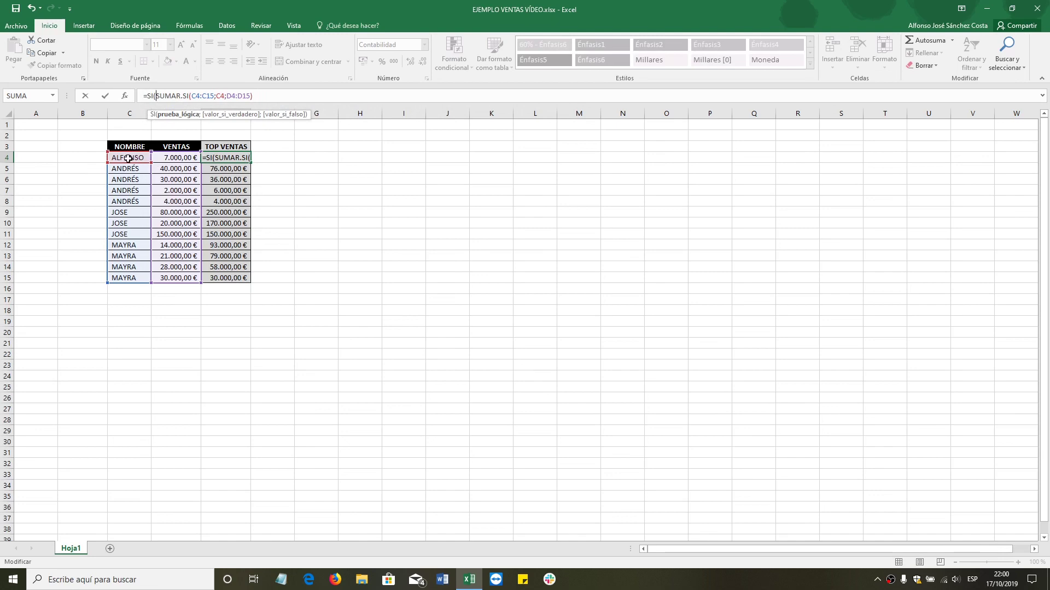
left_click(128, 159)
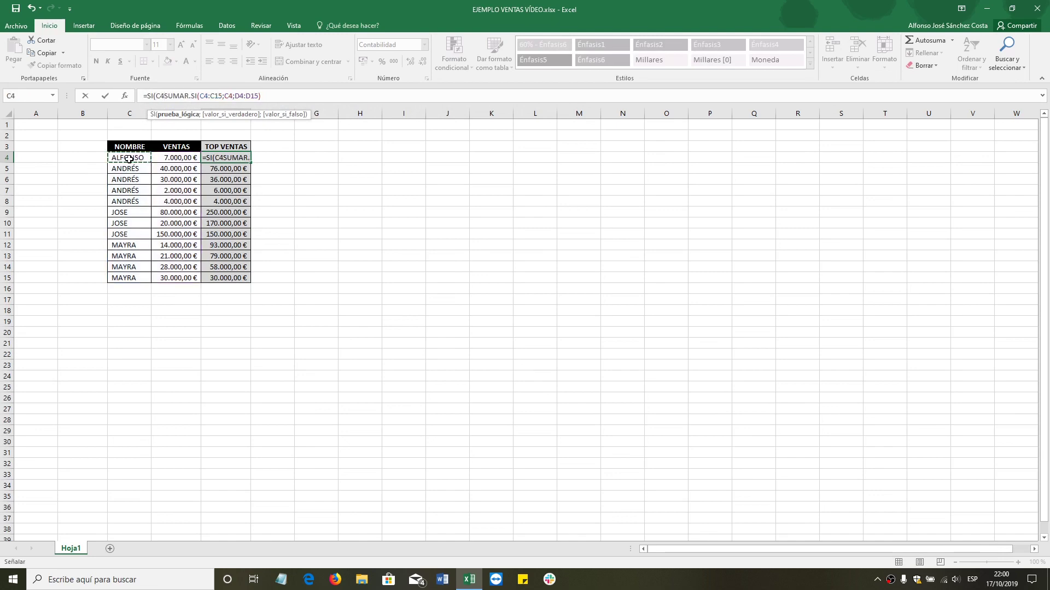
type("<>")
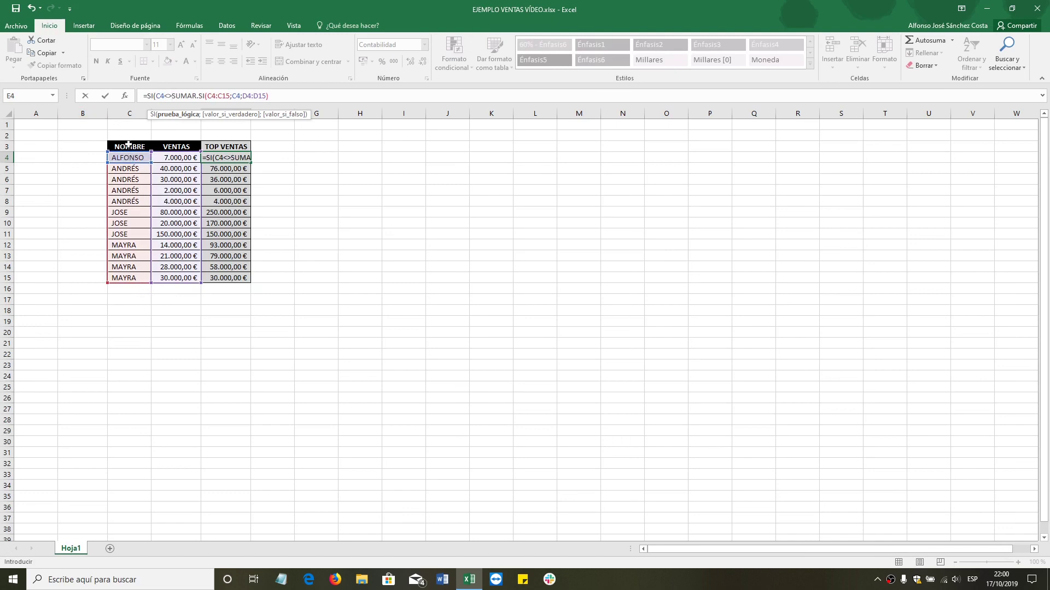
left_click(128, 144)
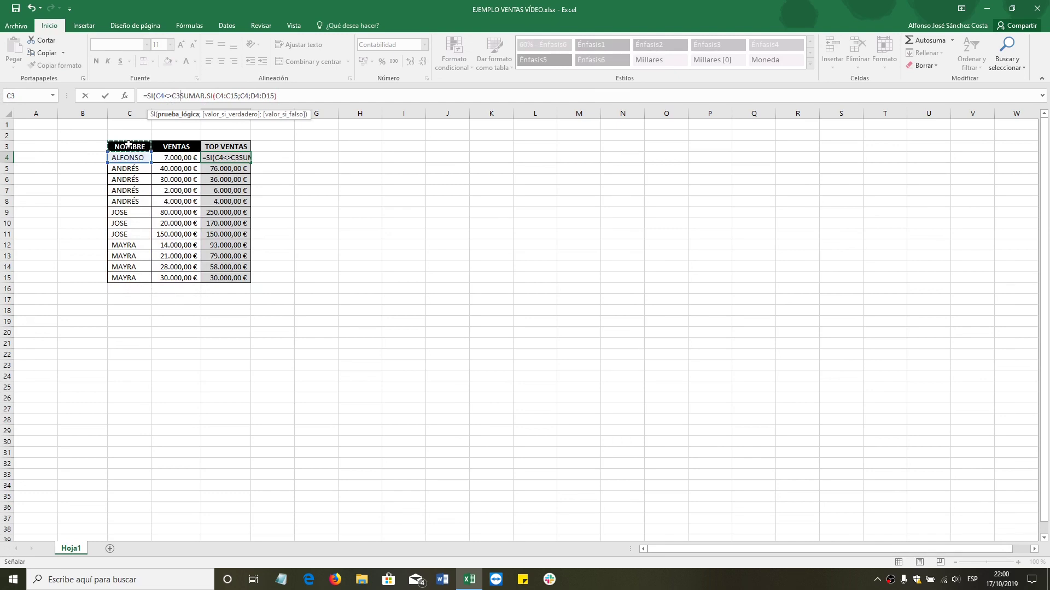
type(";C4")
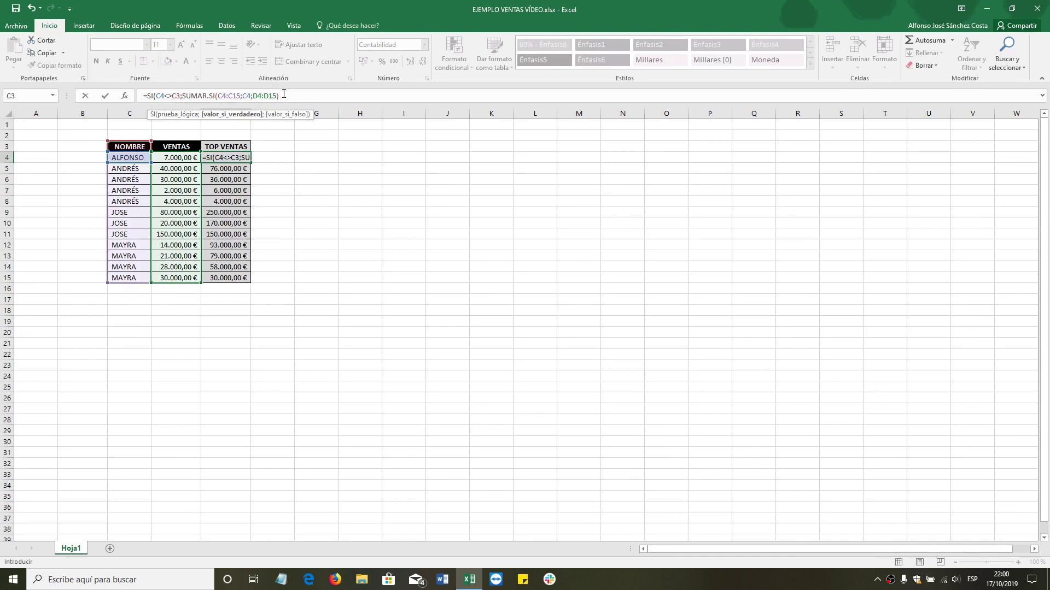
type(";\"F")
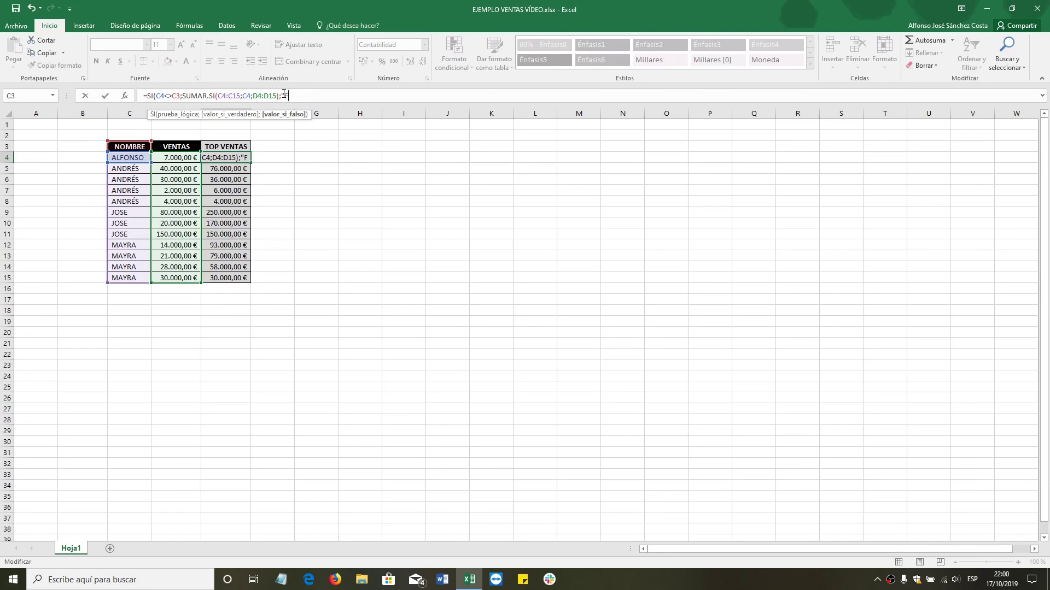
Finish the E4 formula with a blank "" false result and commit it, keeping 7.000 €
type("ALS")
key("BackSpace")
key("BackSpace")
key("BackSpace")
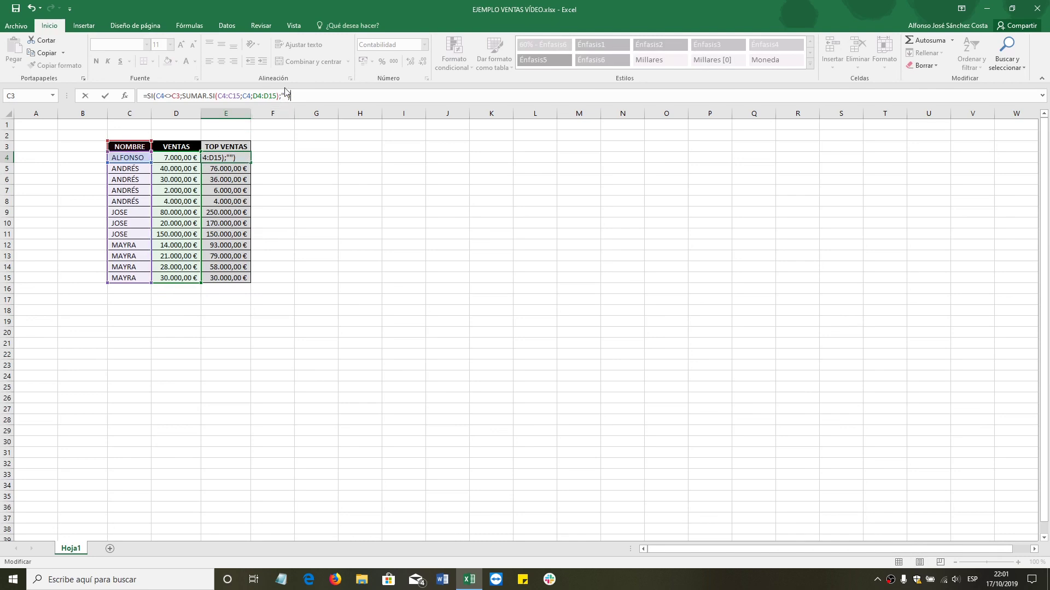
key("Return")
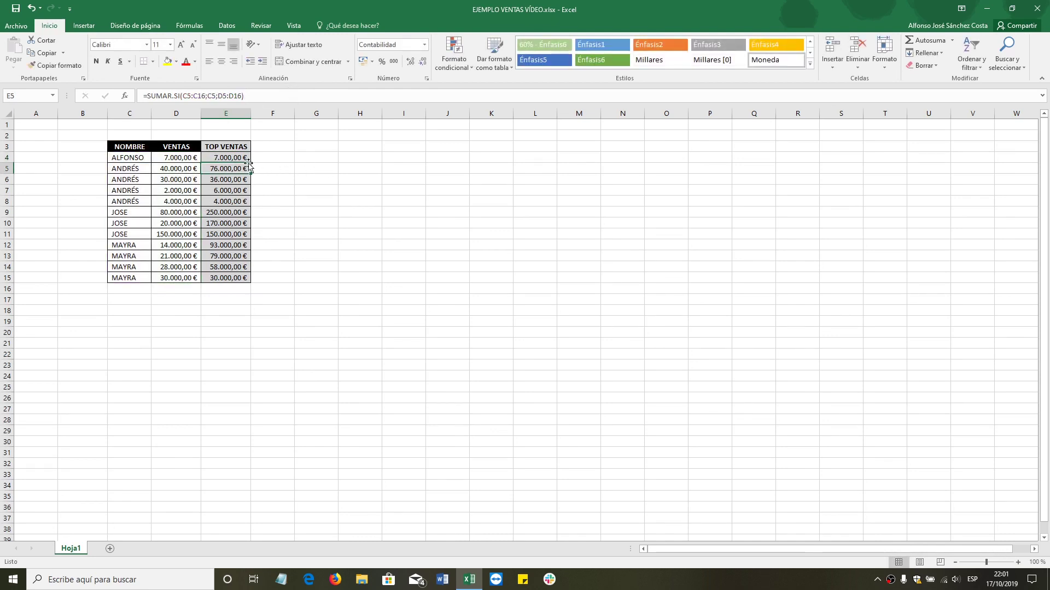
Fill the conditional formula to E15 and select the first ALFONSO, ANDRÉS, JOSE and MAYRA rows
left_click(238, 158)
mouse_move(251, 163)
left_mouse_down()
mouse_move(264, 228)
mouse_move(252, 280)
left_mouse_up()
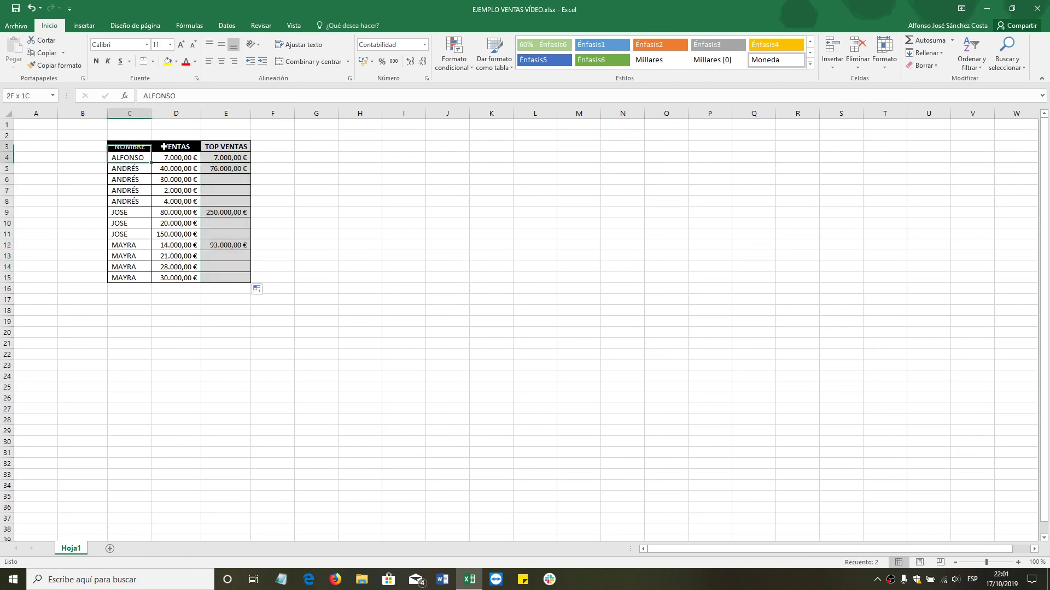
left_click_drag(125, 157, 229, 157)
left_click_drag(134, 169, 219, 167, "ctrl")
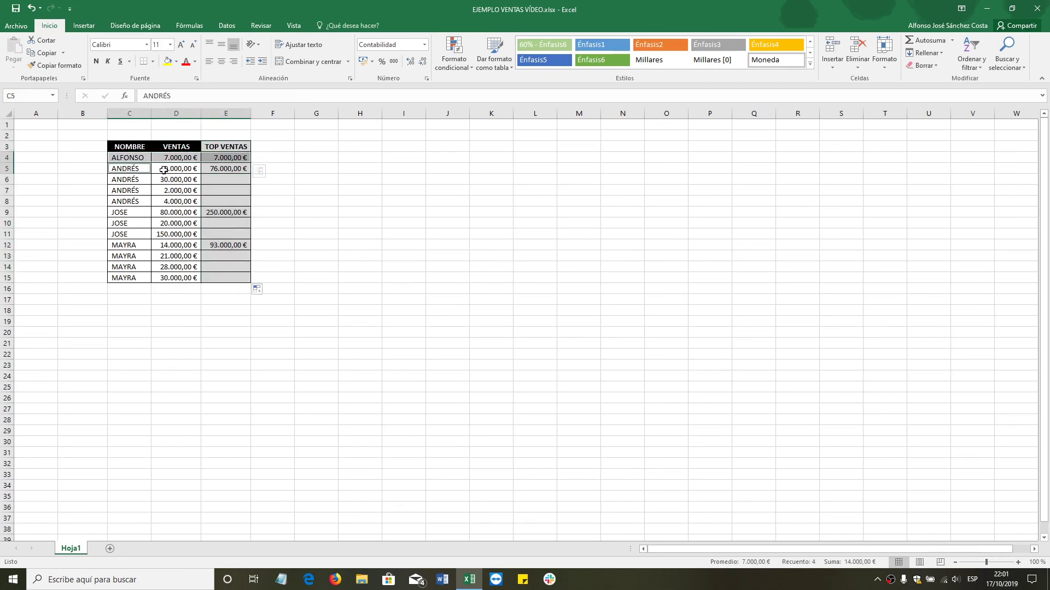
left_click_drag(132, 212, 216, 212, "ctrl")
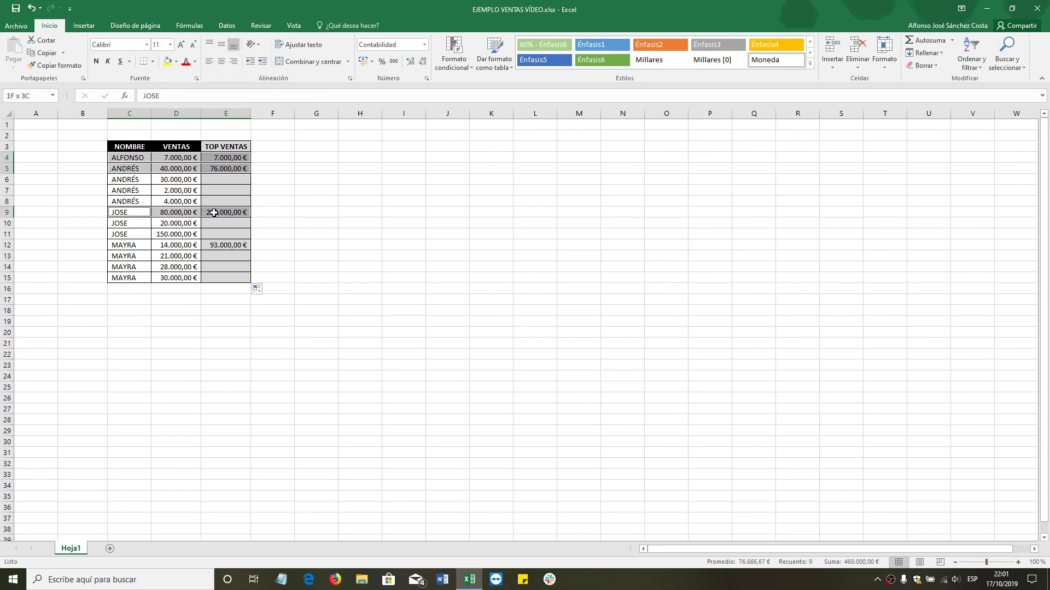
left_click_drag(134, 246, 216, 244, "ctrl")
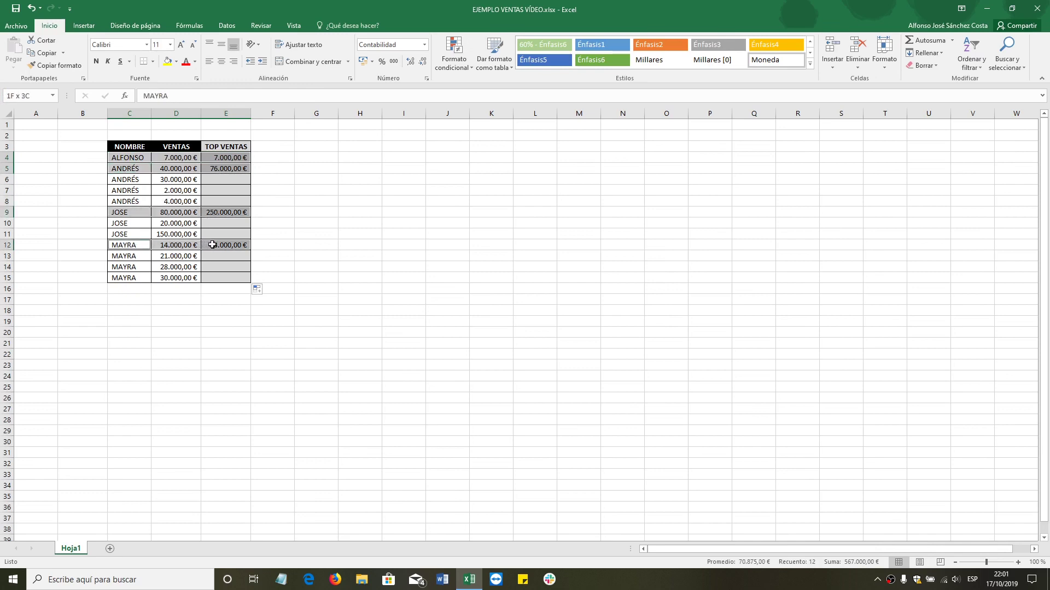
Bold the selected first rows and hide the VENTAS column D
left_click(96, 61)
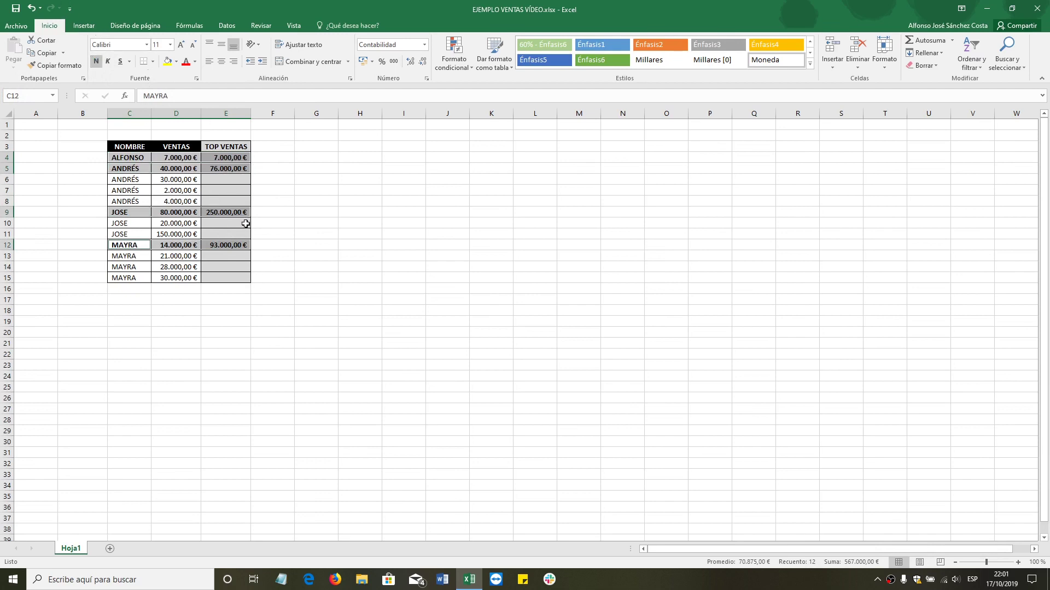
left_click(179, 115)
right_click(181, 114)
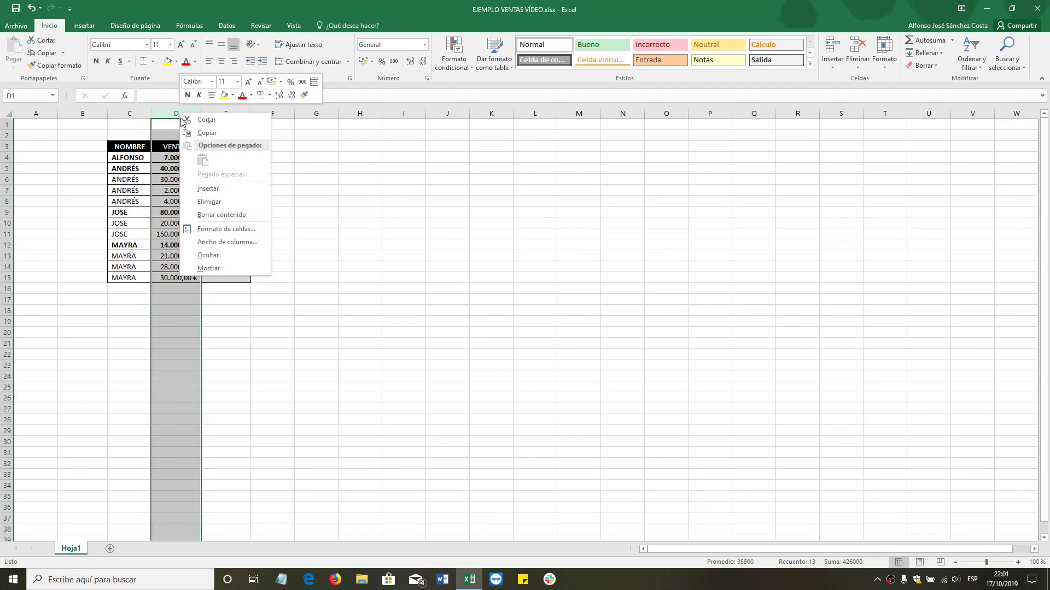
left_click(207, 255)
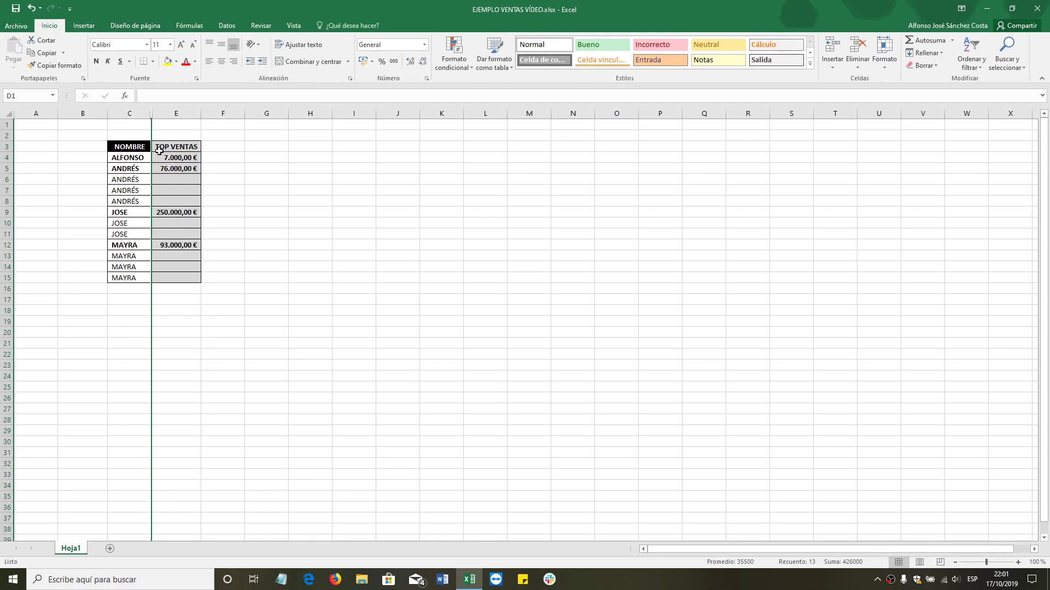
left_click(159, 150)
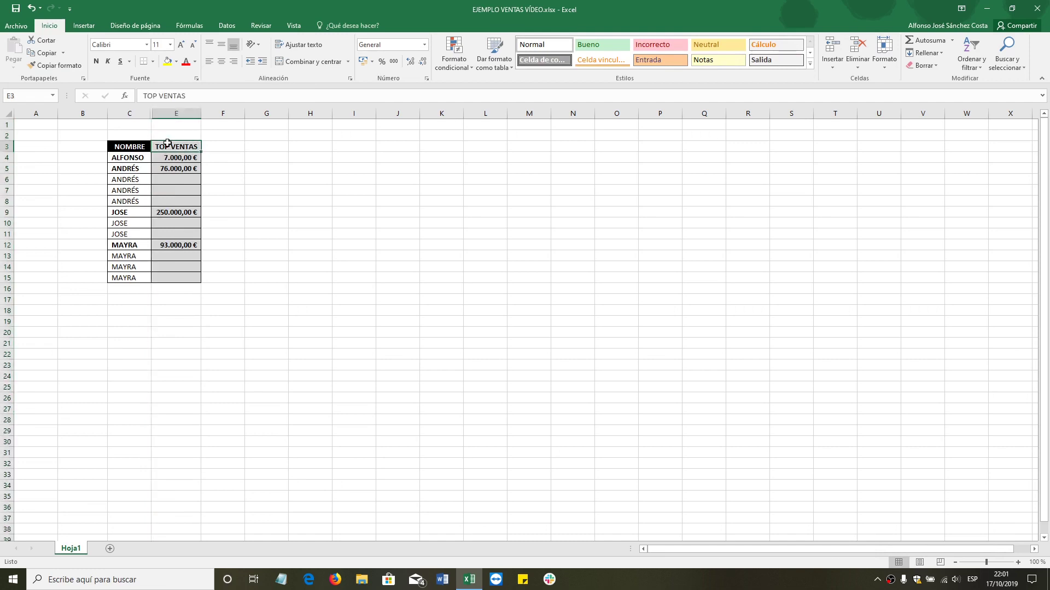
Turn on Filtro and uncheck (Vacías) in TOP VENTAS, leaving four sellers with totals
left_click(985, 64)
left_click(979, 118)
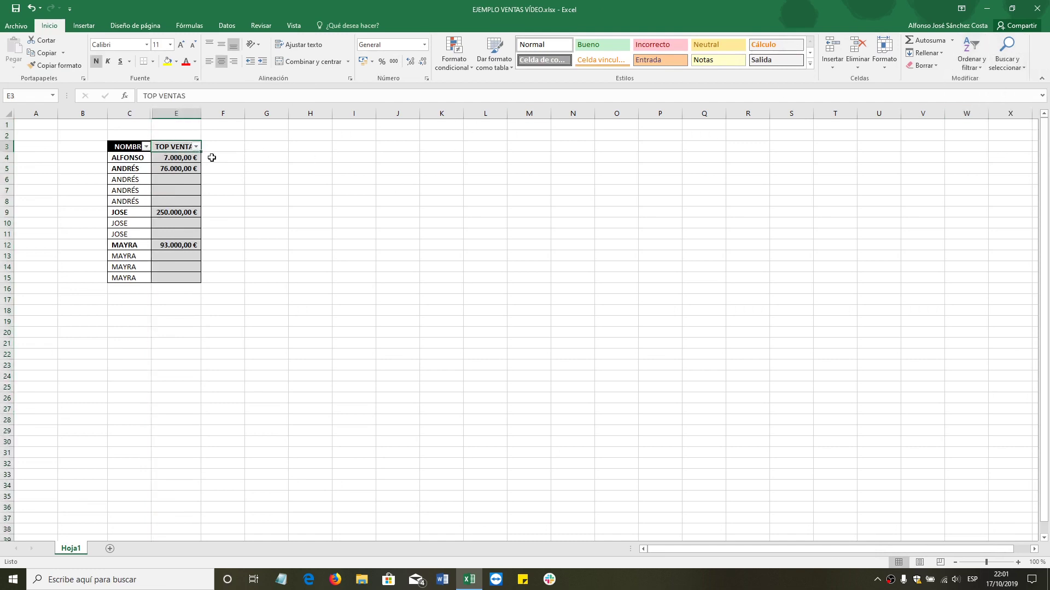
left_click(196, 146)
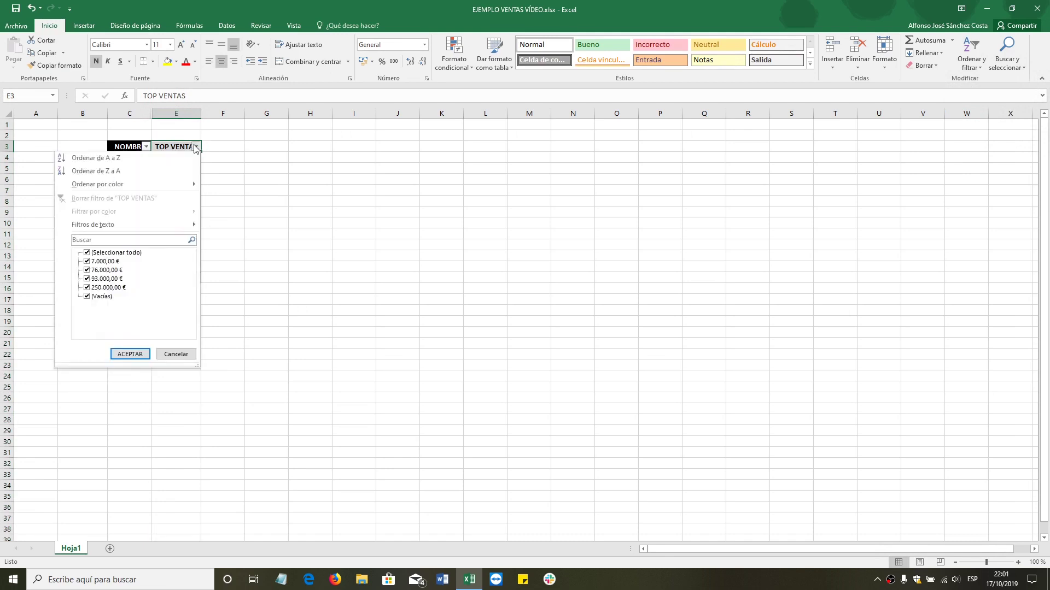
left_click(86, 296)
left_click(137, 357)
left_click(137, 355)
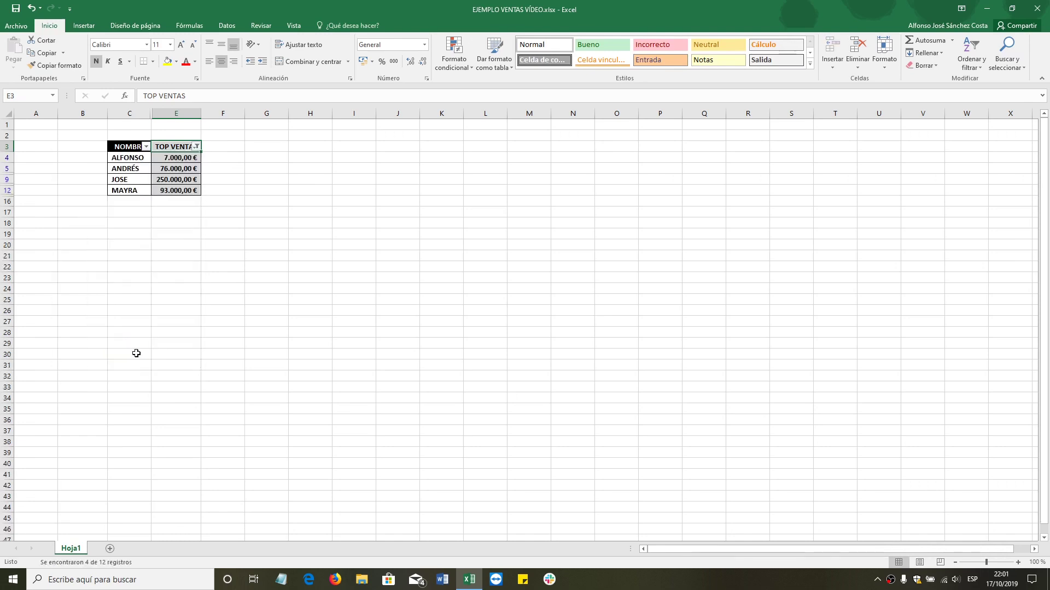
left_click(140, 156)
left_click(168, 157)
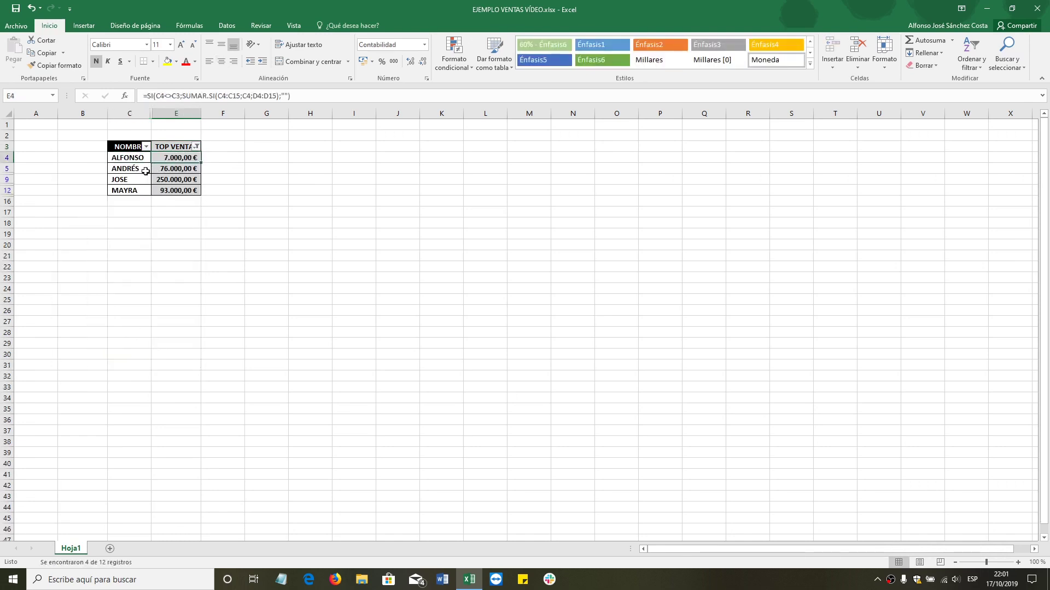
left_click(135, 169)
left_click(185, 169)
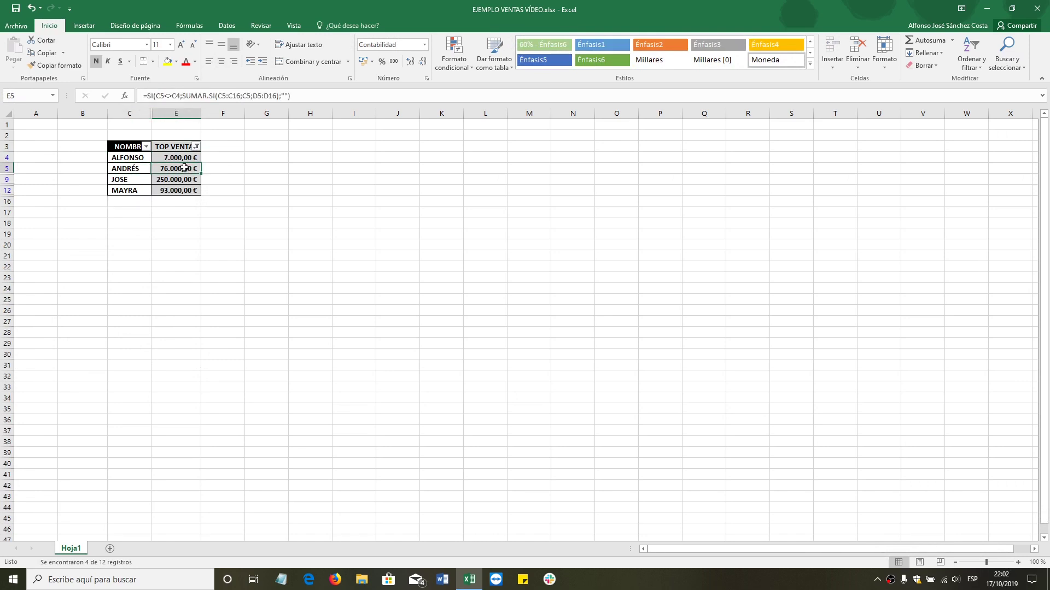
left_click(144, 183)
left_click(168, 179)
left_click(135, 189)
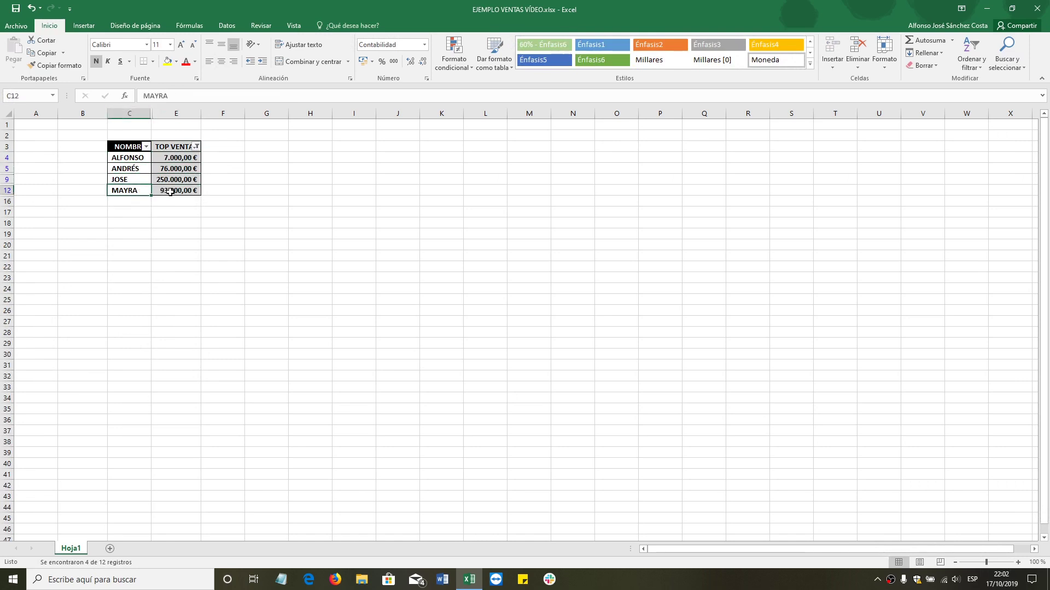
left_click(177, 190)
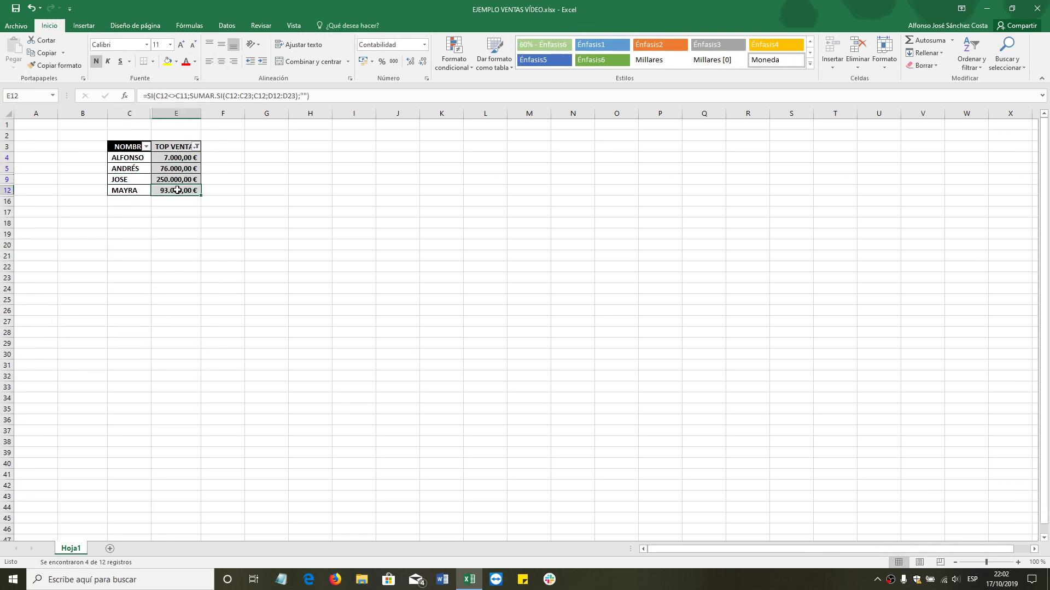